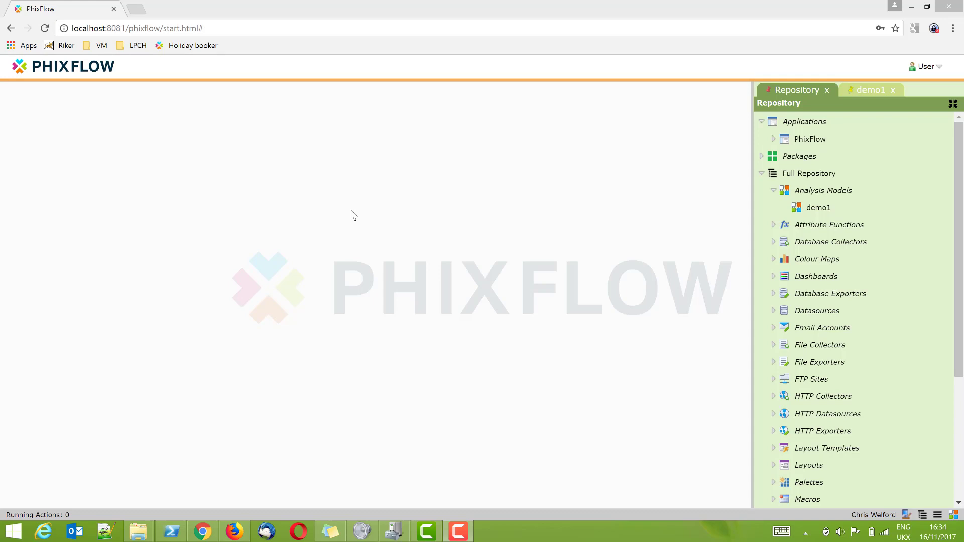
Step: Hide the repository pane and bring it back
click(954, 517)
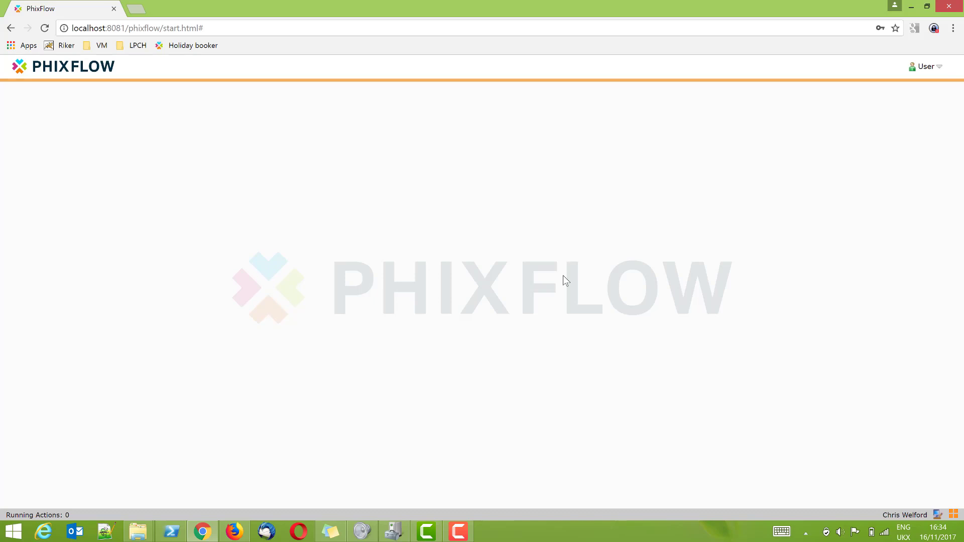
click(953, 517)
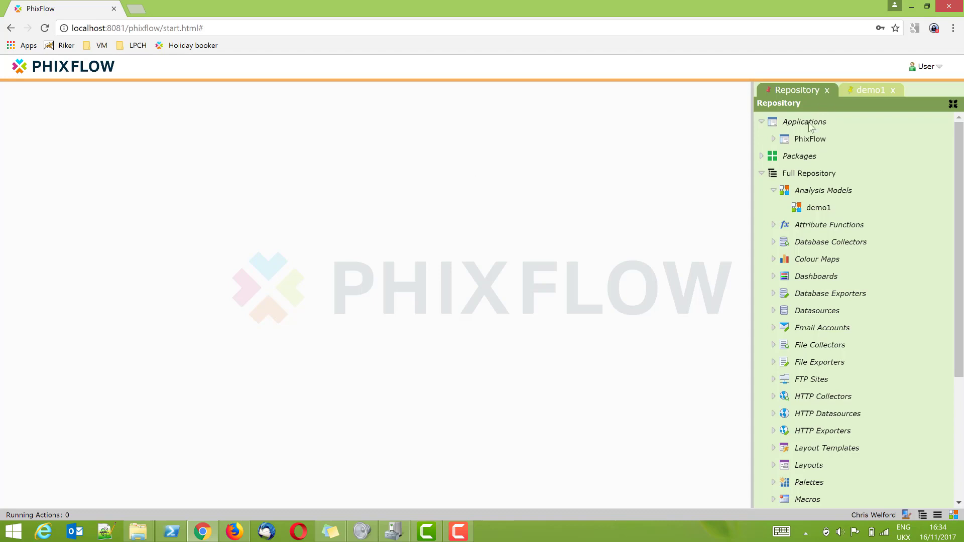
Step: Create a new analysis model named demo in the repository
right_click(810, 191)
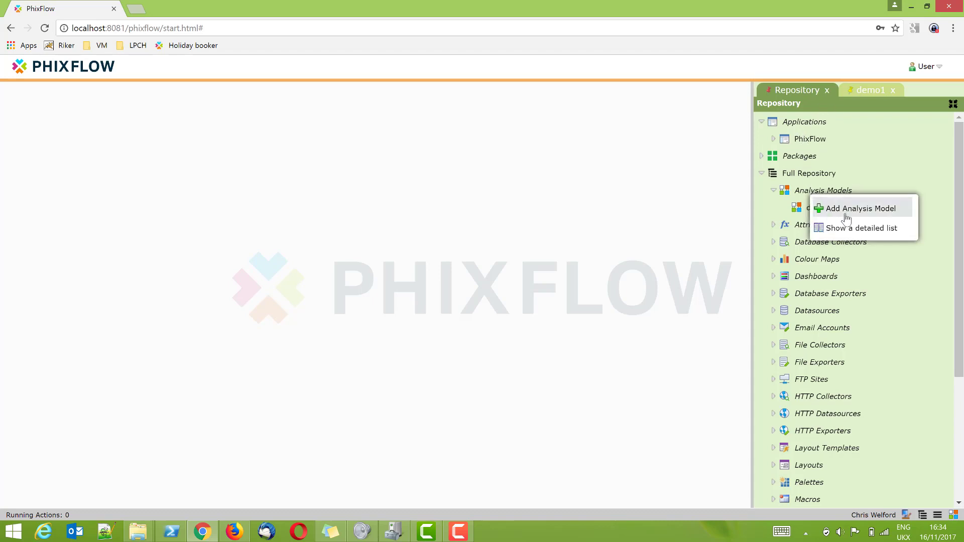
click(823, 206)
click(795, 163)
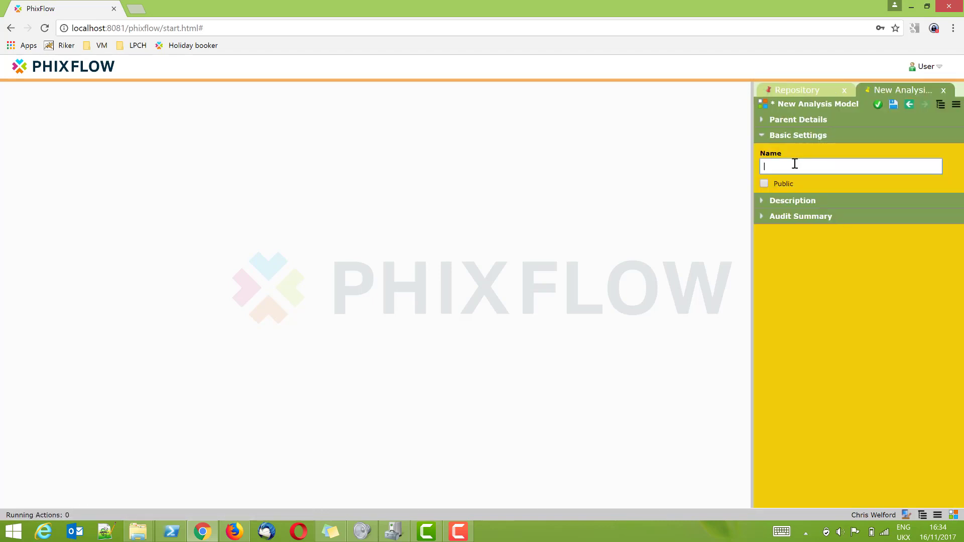
text(demo)
key(Return)
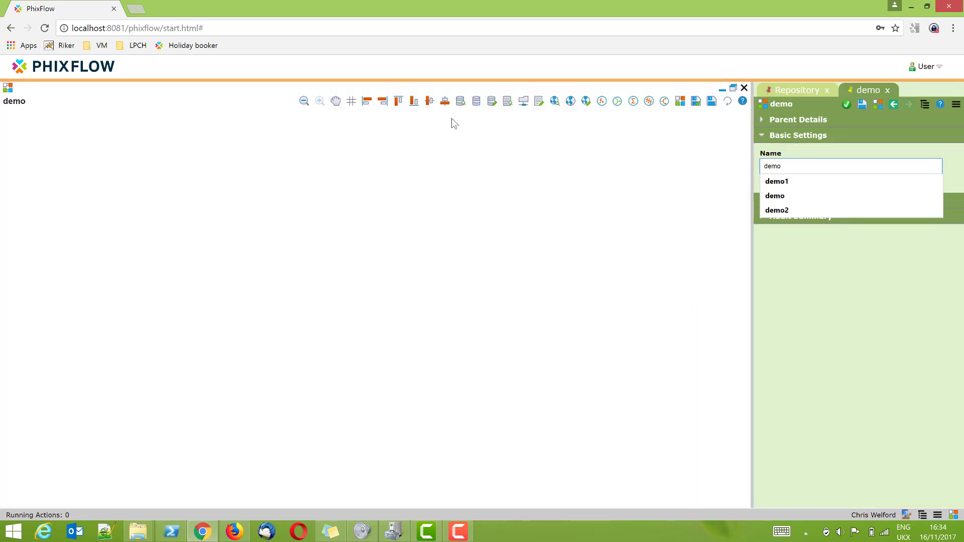
Step: Add a file collector to the model canvas, name it demo and apply its settings
drag(508, 101, 227, 265)
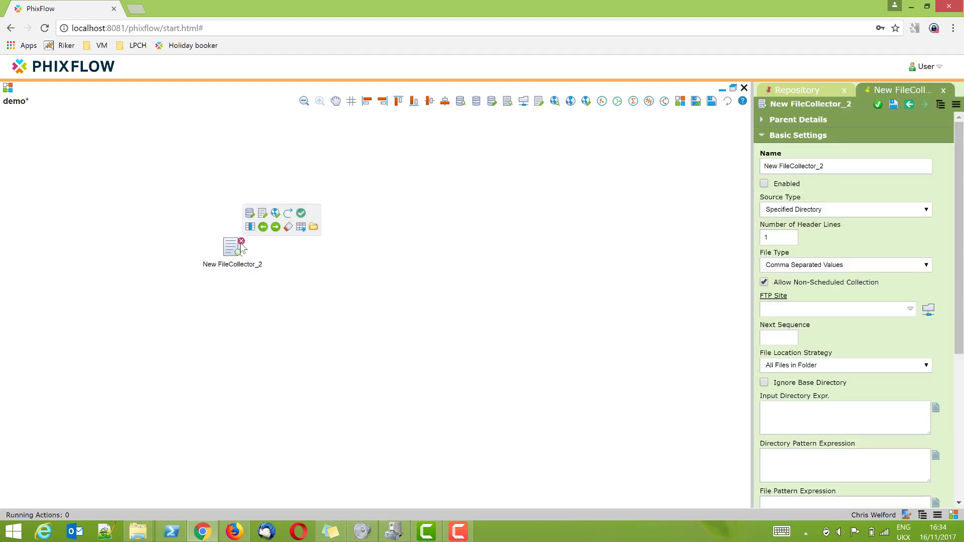
drag(831, 166, 732, 157)
text(demo)
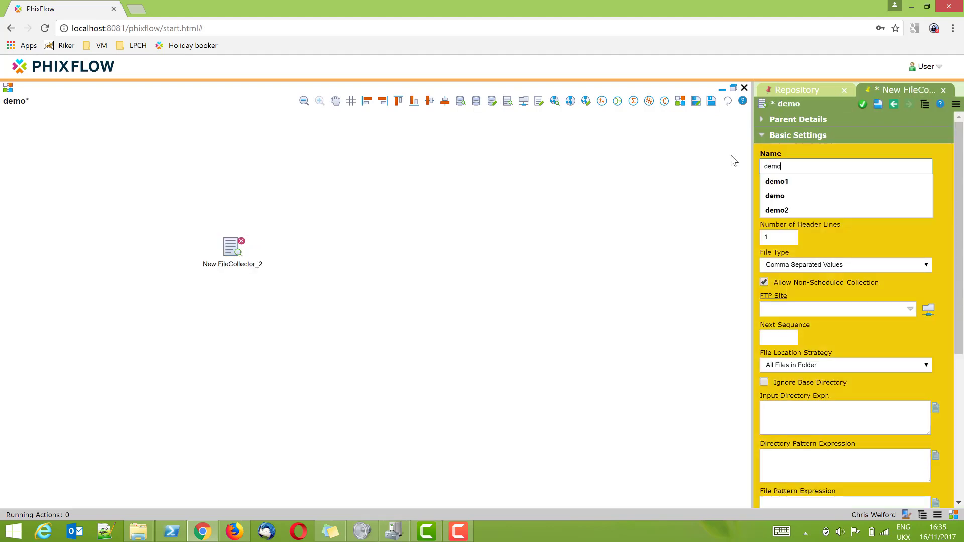
click(862, 104)
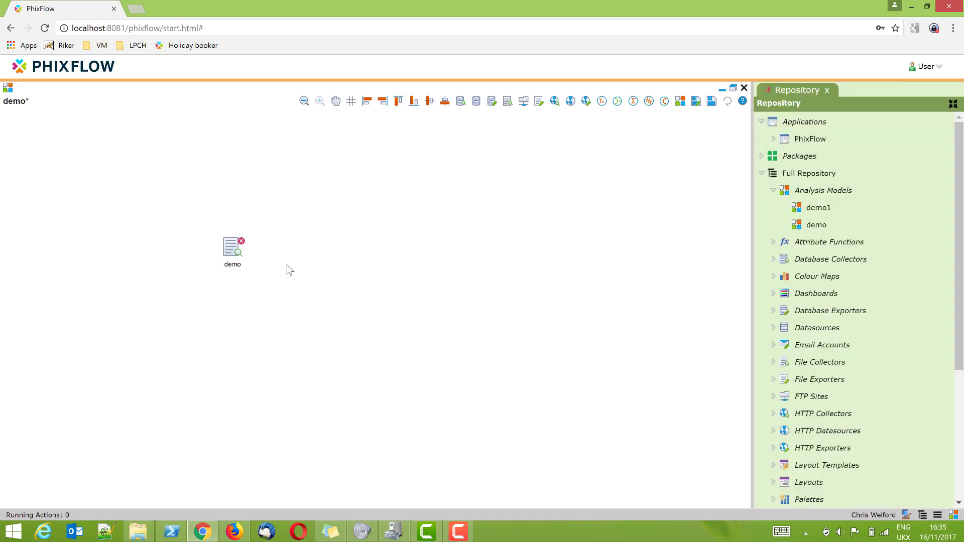
Step: Upload test.txt from the C: drive's transfer folder through the demo file collector, generating the collector configuration and connected stream
mouse_move(235, 247)
click(313, 226)
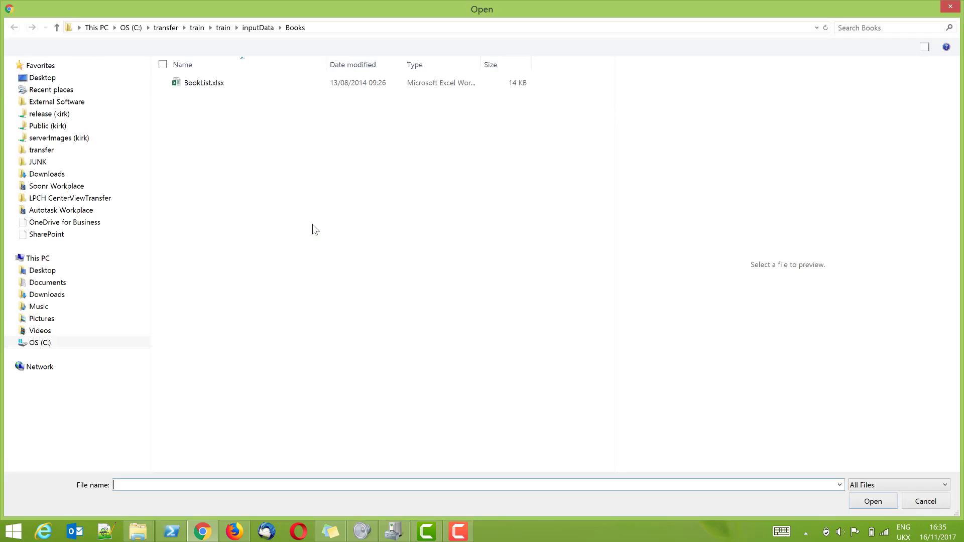
click(61, 343)
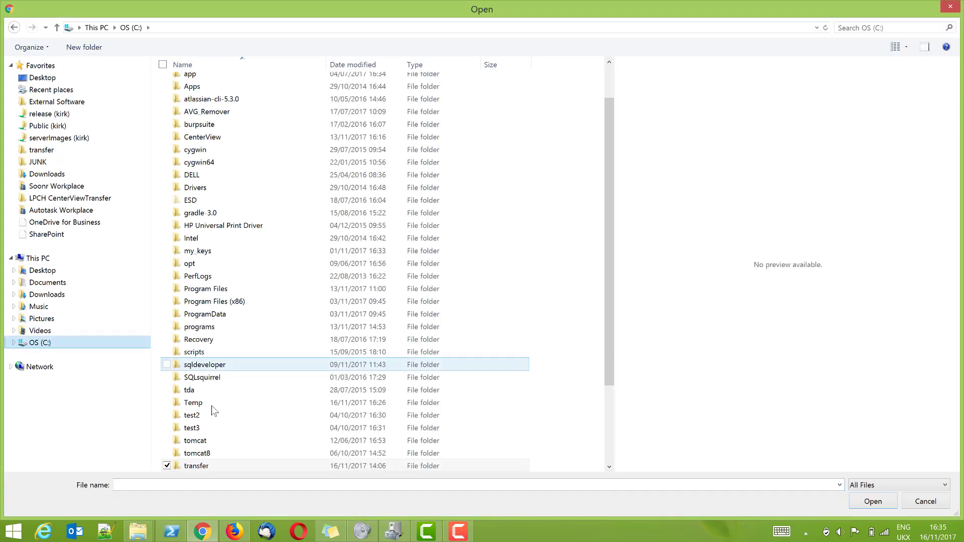
double_click(196, 466)
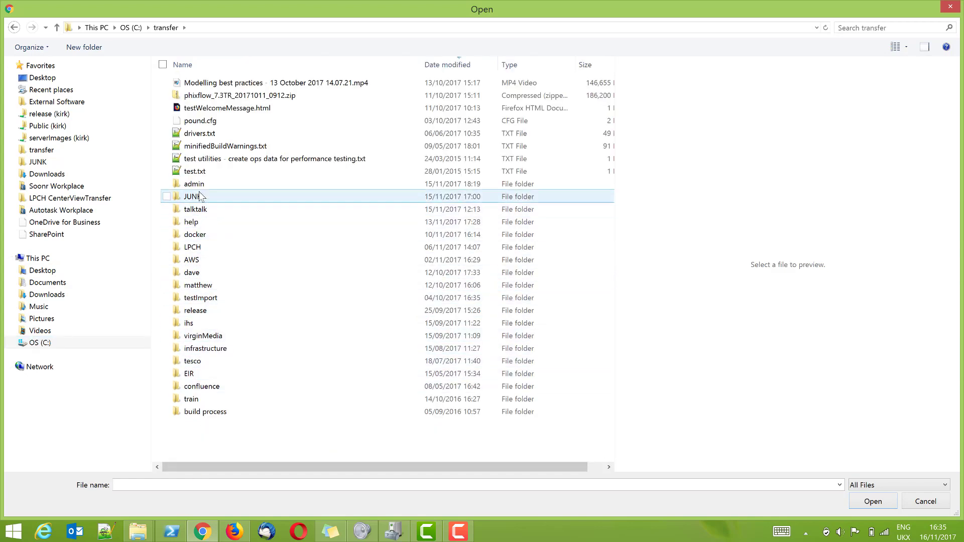
click(202, 172)
double_click(202, 172)
click(459, 306)
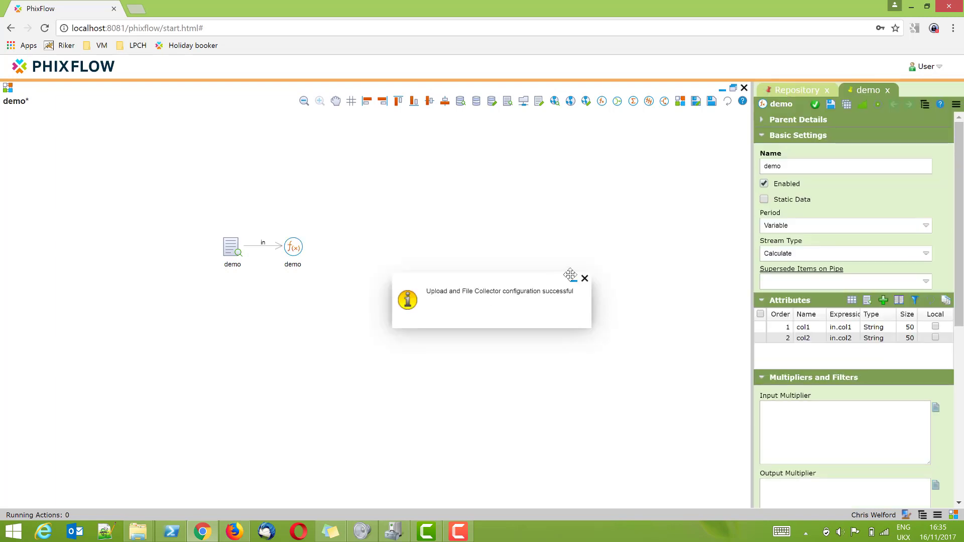
click(585, 279)
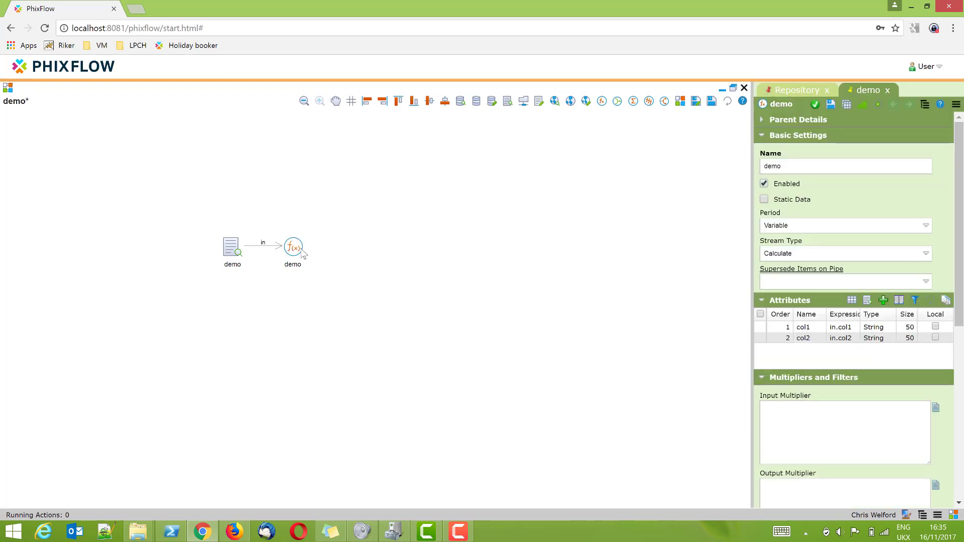
Step: Run analysis on the demo stream and dismiss the completion notice
mouse_move(293, 247)
click(374, 227)
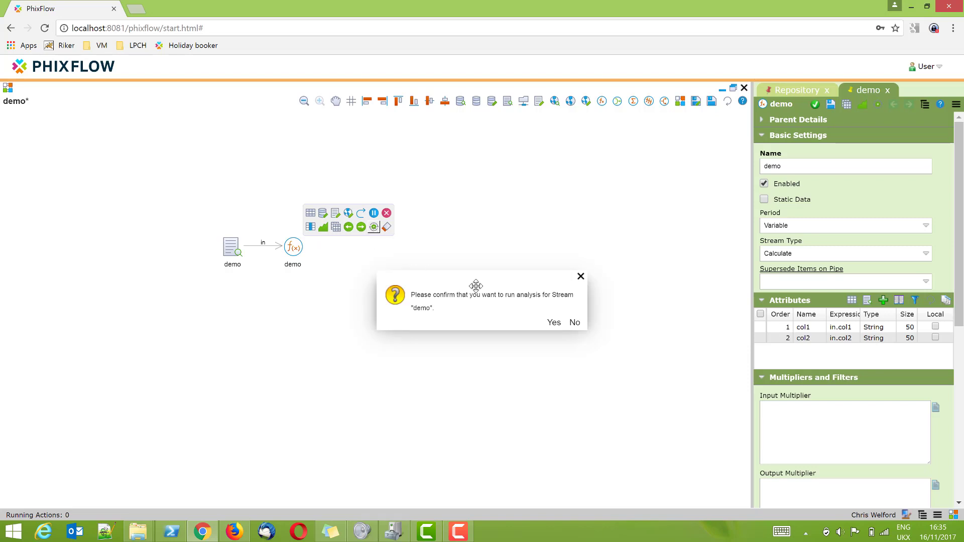
click(553, 322)
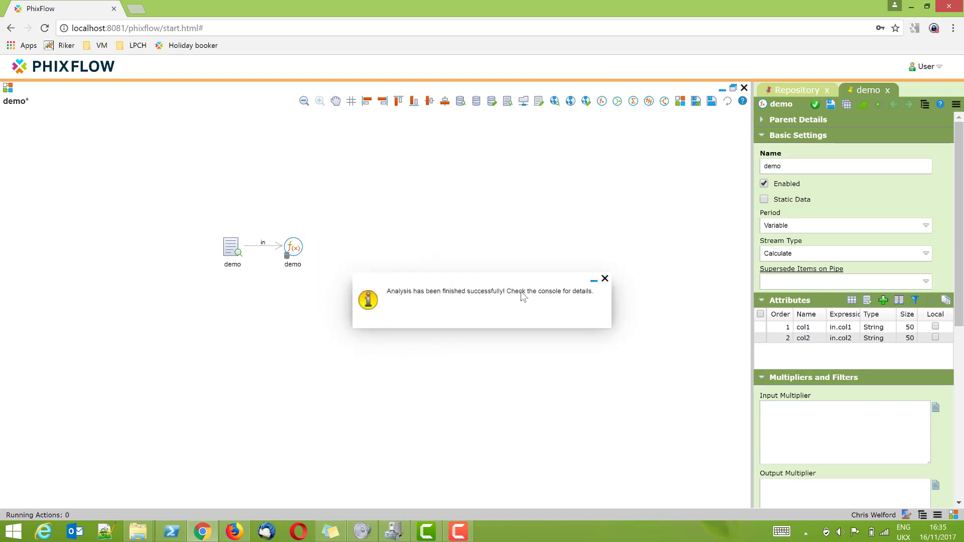
click(608, 278)
Step: Inspect the demo stream's loaded records in its default view and close the view
mouse_move(303, 252)
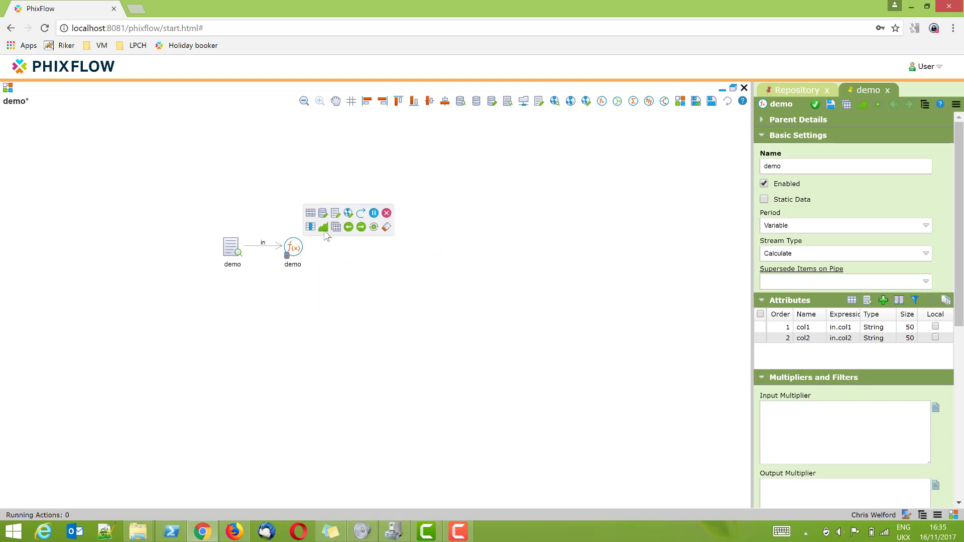
click(323, 227)
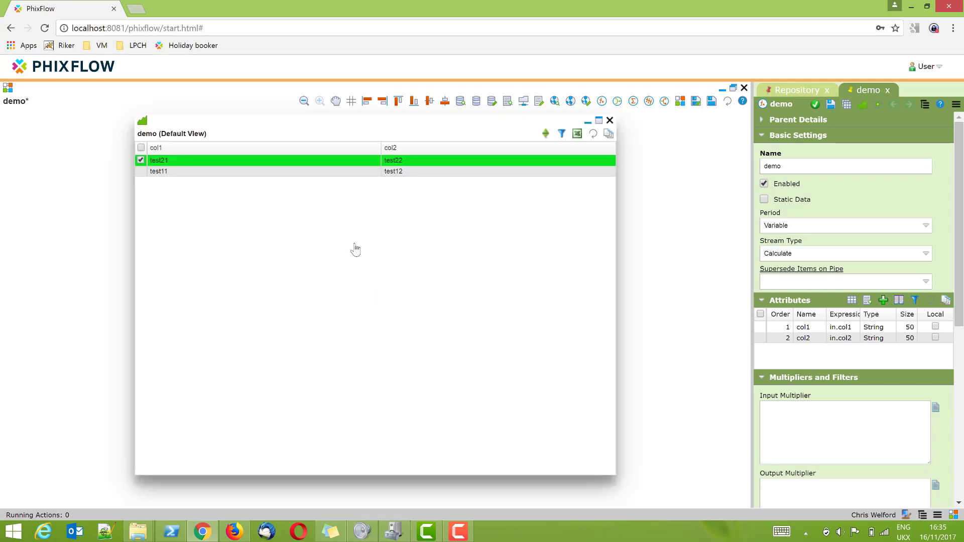
click(610, 121)
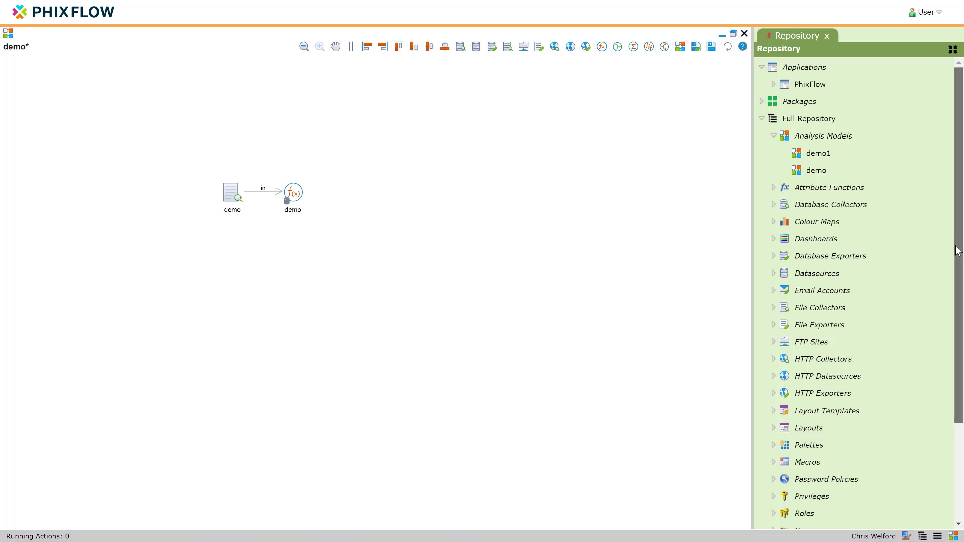
Step: Open the existing demo1 stream from the repository and place it on the model canvas beside the demo stream
scroll(957, 250, down, 3)
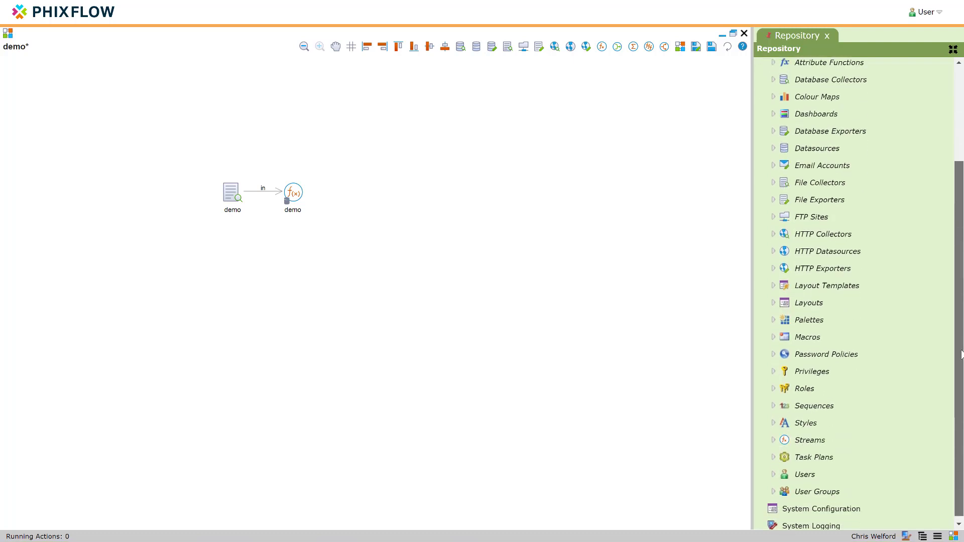
click(773, 437)
scroll(826, 392, down, 1)
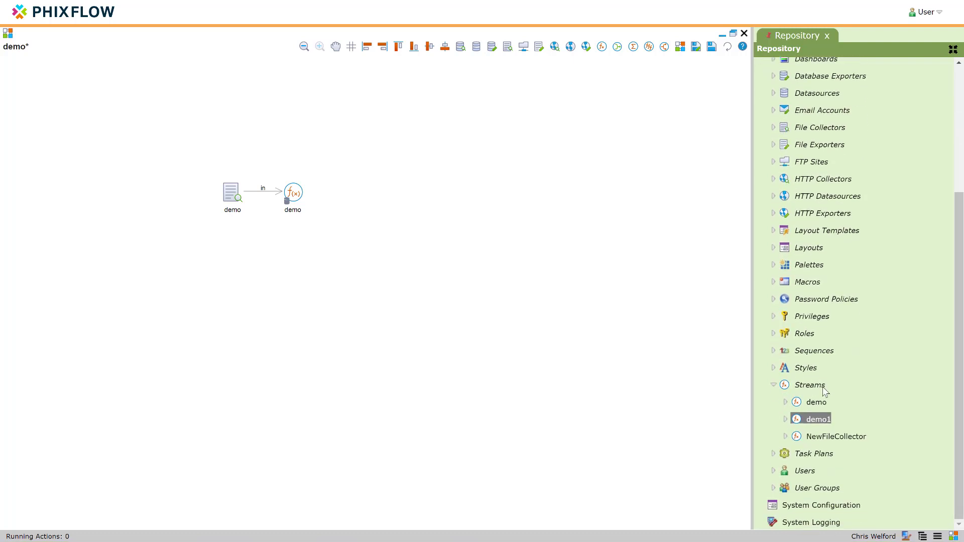
double_click(818, 420)
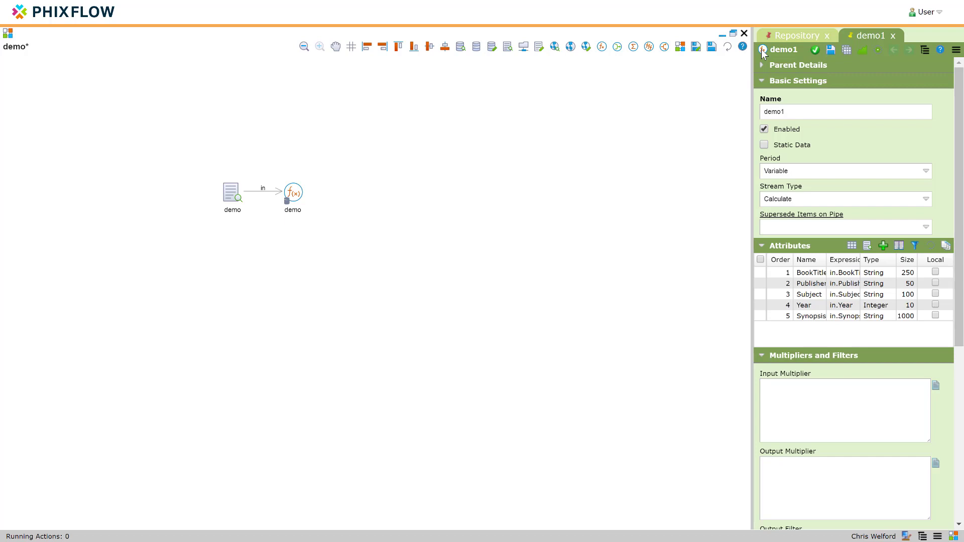
drag(761, 49, 419, 215)
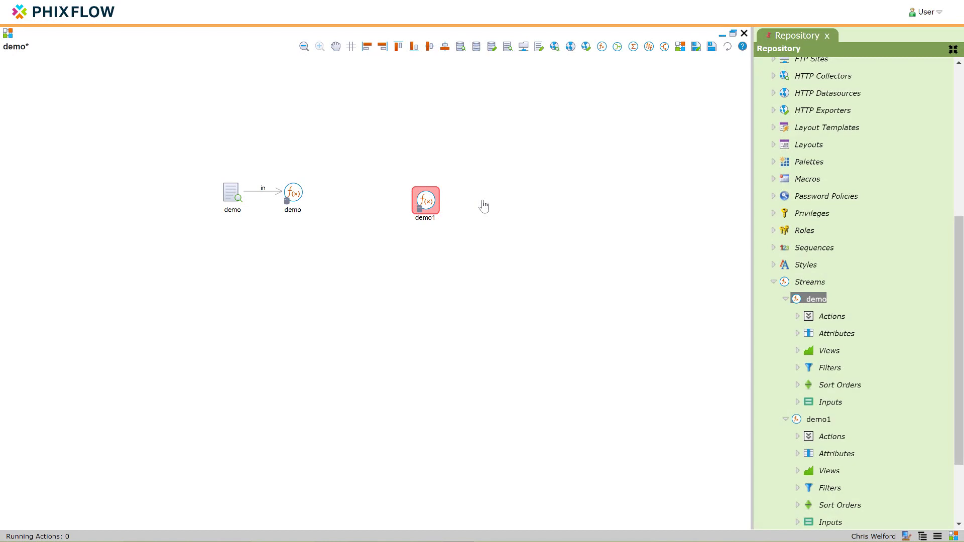
Step: Dock the demo stream's settings in a separate pane beside demo1's settings, and return them to the shared tab group
double_click(430, 206)
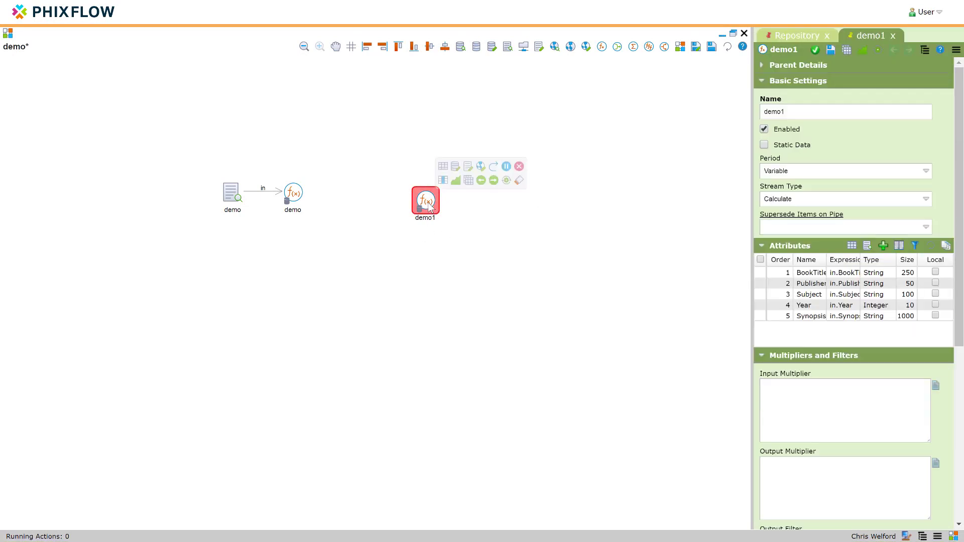
double_click(293, 197)
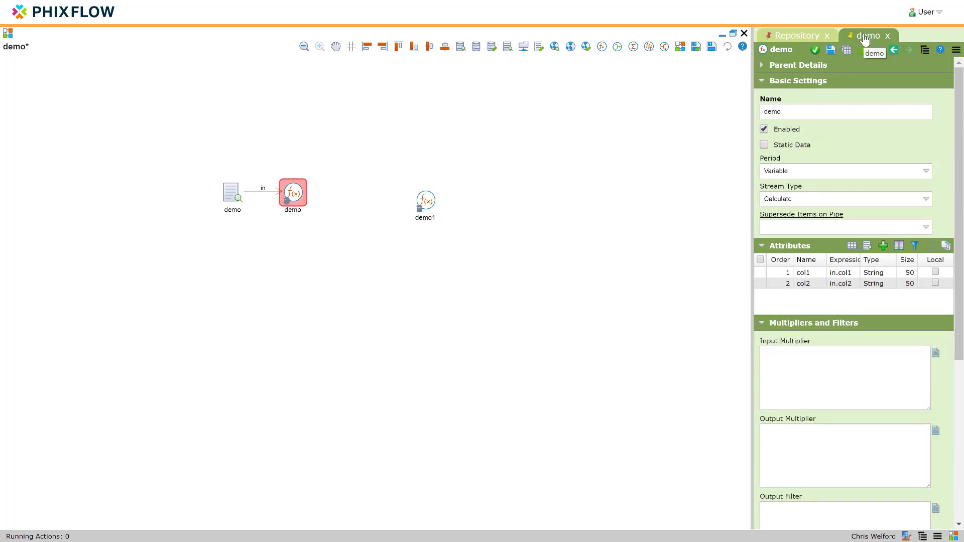
drag(863, 36, 615, 96)
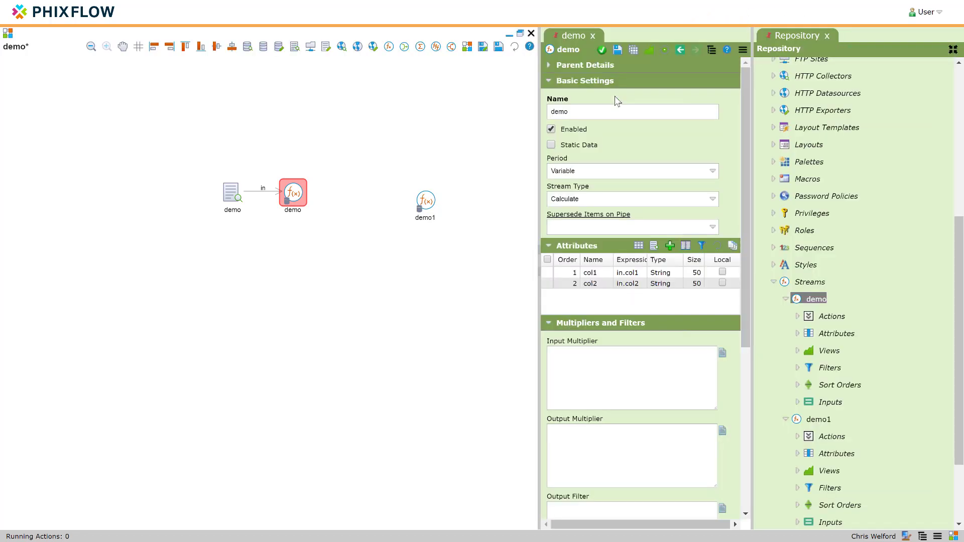
double_click(426, 201)
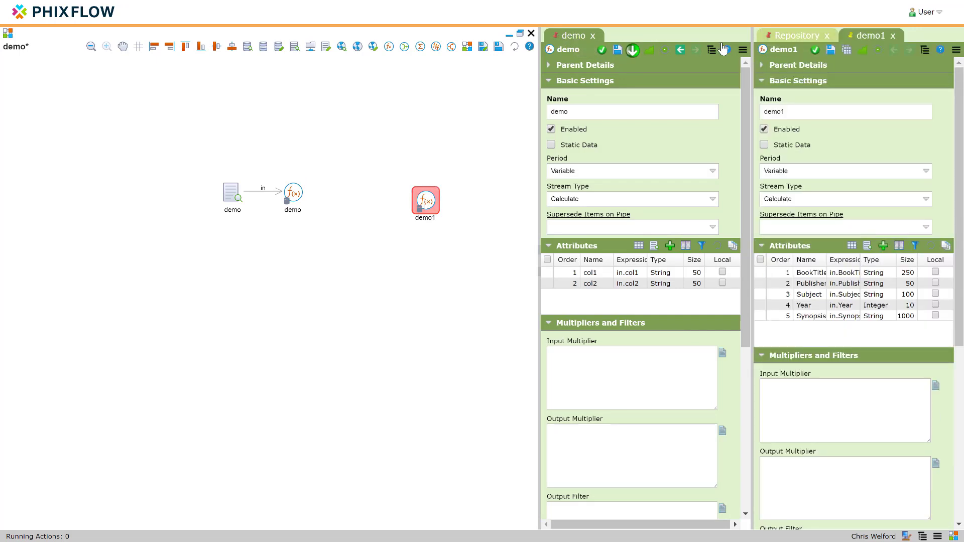
drag(928, 33, 928, 33)
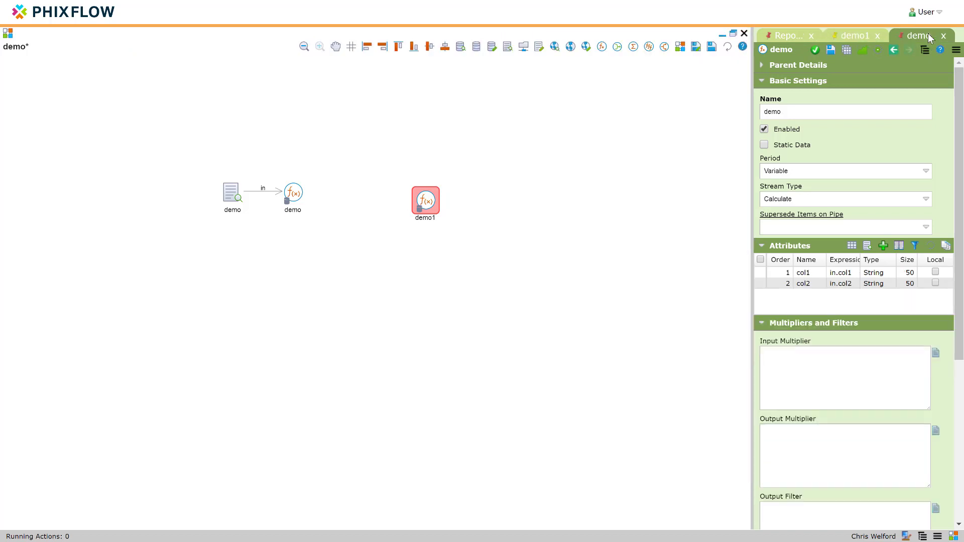
Step: Examine the extra actions available for the demo stream's settings and for the whole application
click(955, 52)
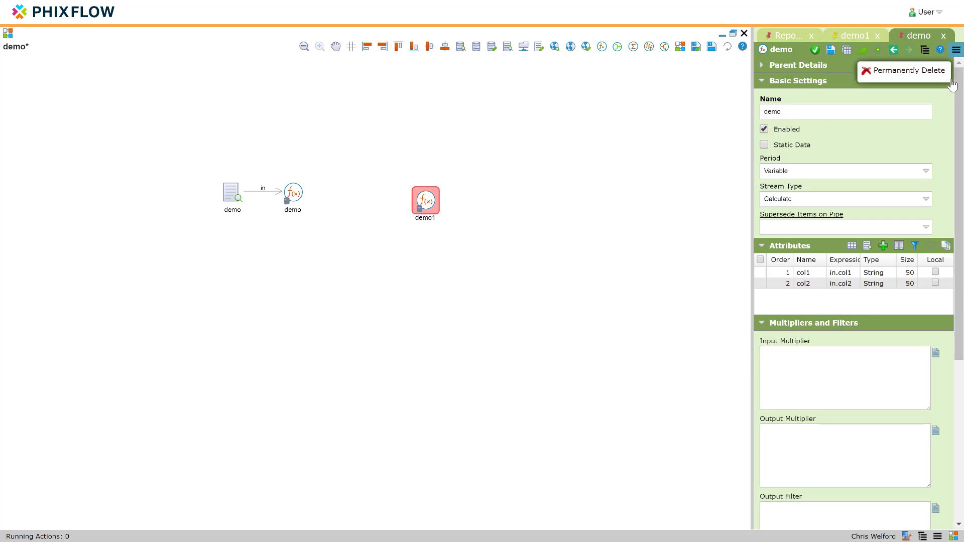
click(939, 538)
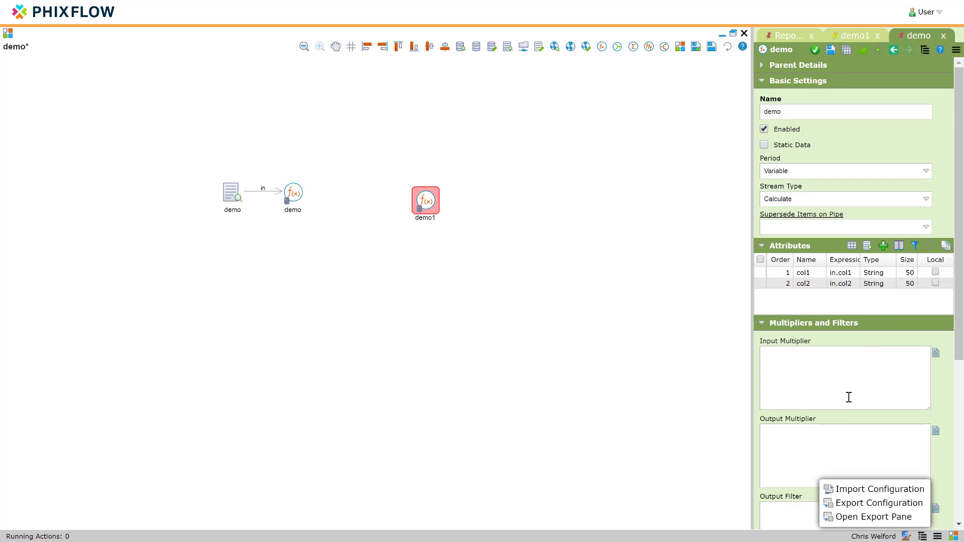
Step: Float the demo model window at a smaller size to examine its overflow options, and maximise it again
click(735, 35)
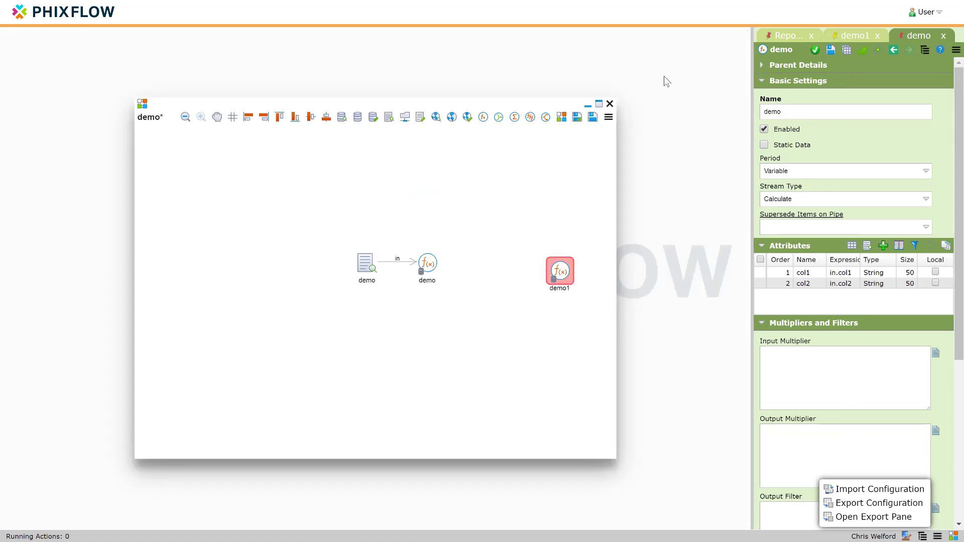
click(609, 118)
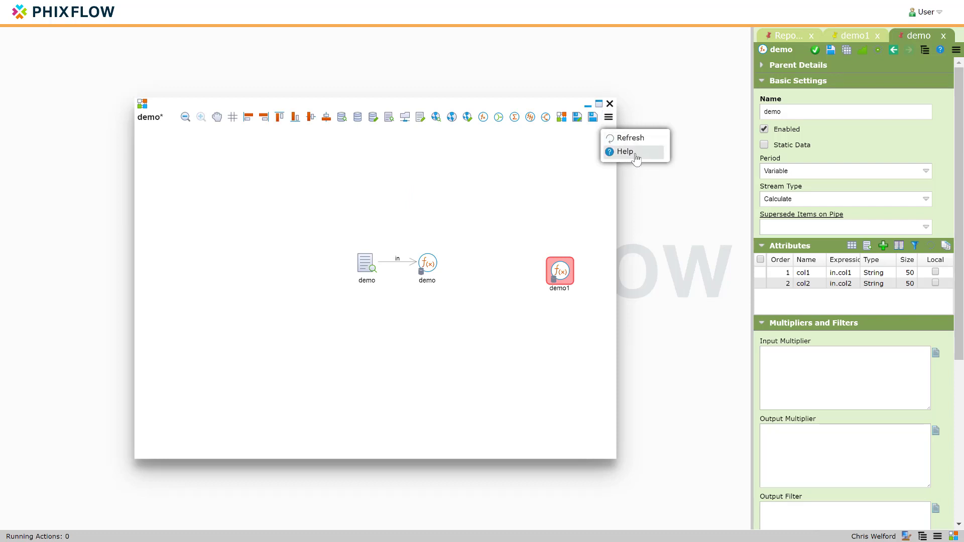
click(574, 174)
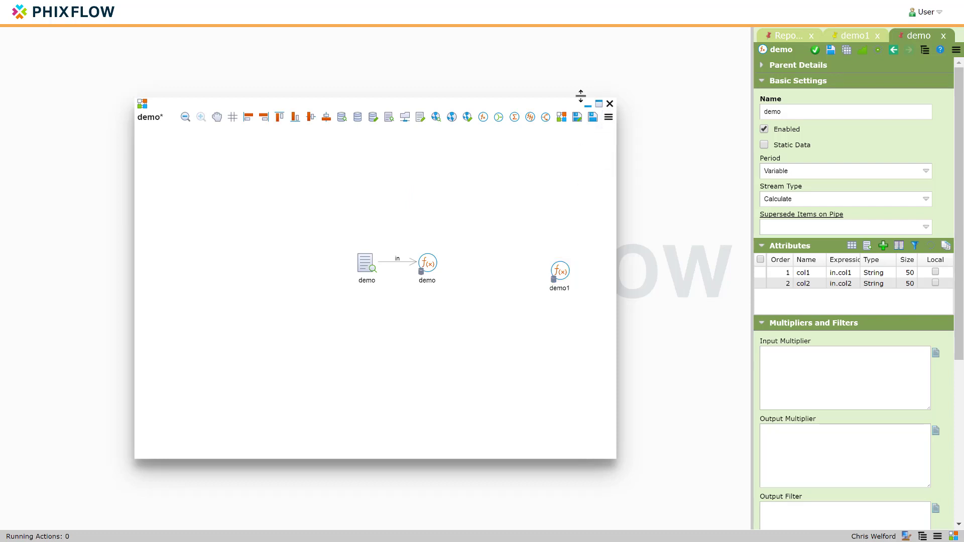
click(599, 105)
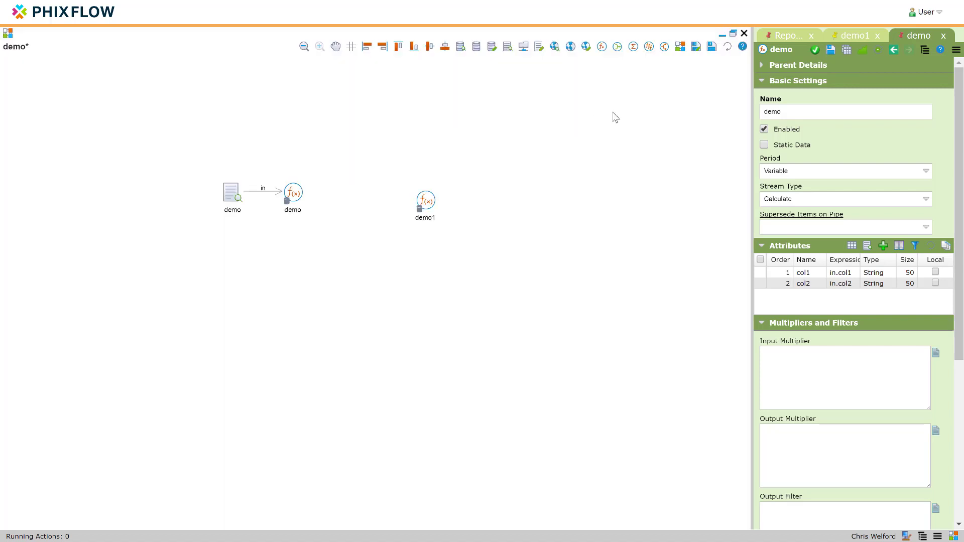
Step: Review the configuration import and export options and close the list without choosing one
click(937, 538)
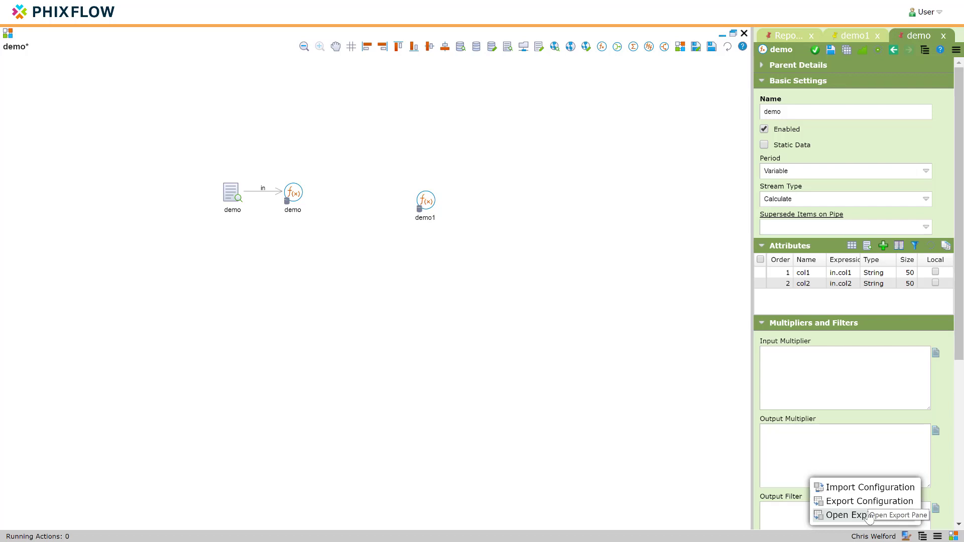
click(726, 484)
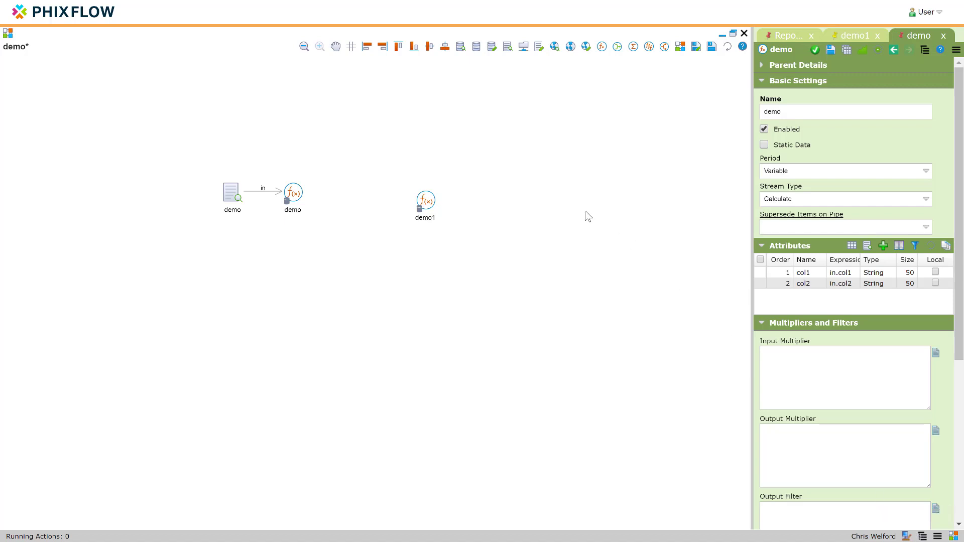
Step: Close the Repository and reopen it alongside the stream settings, and show the list of settings tabs that do not fit
click(777, 35)
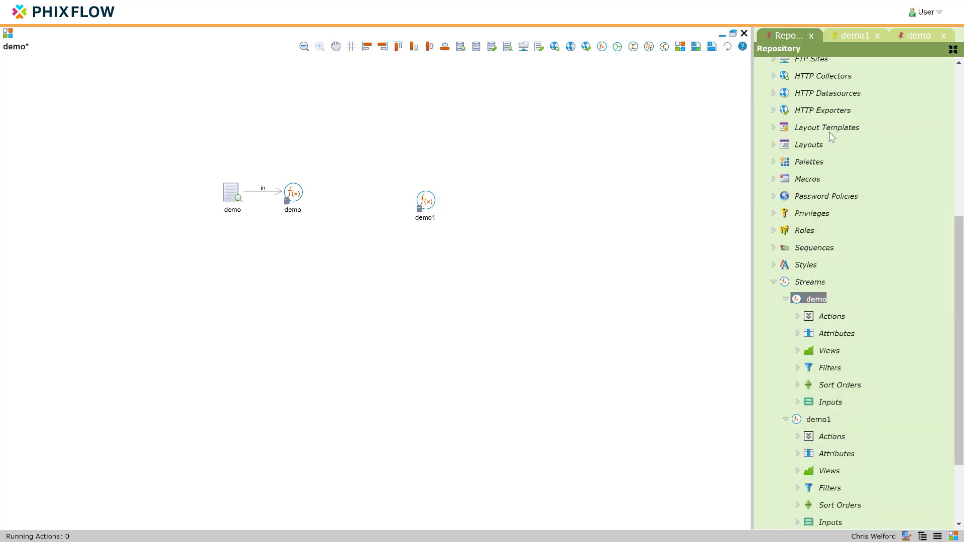
click(811, 37)
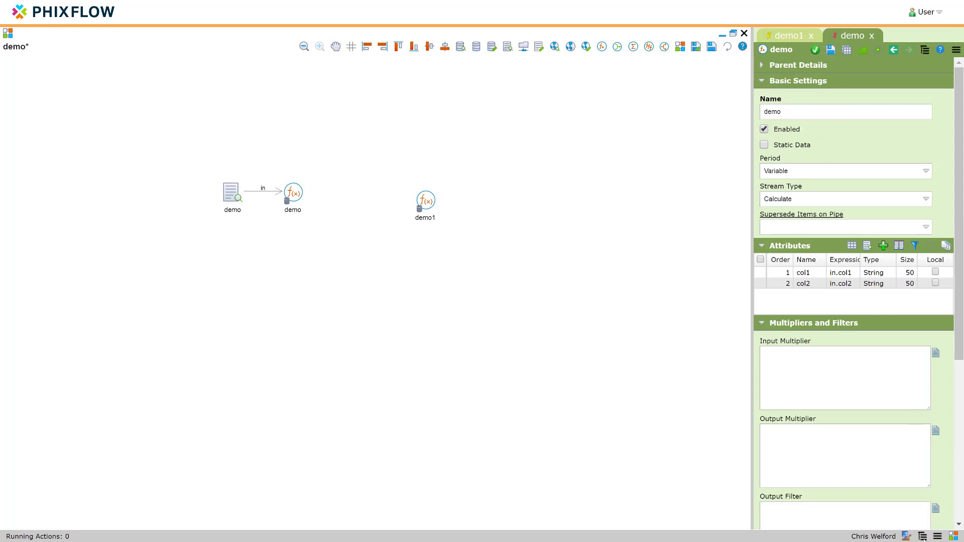
click(922, 536)
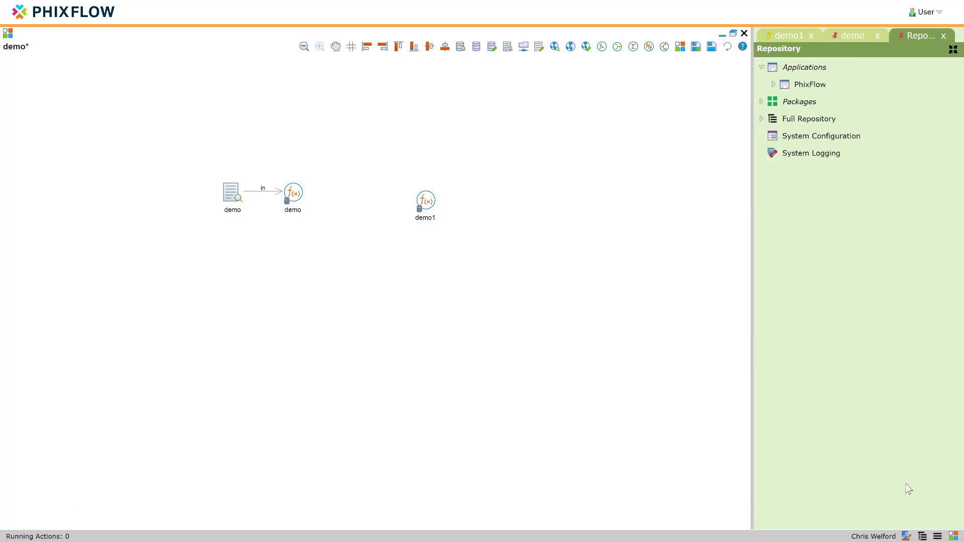
click(924, 536)
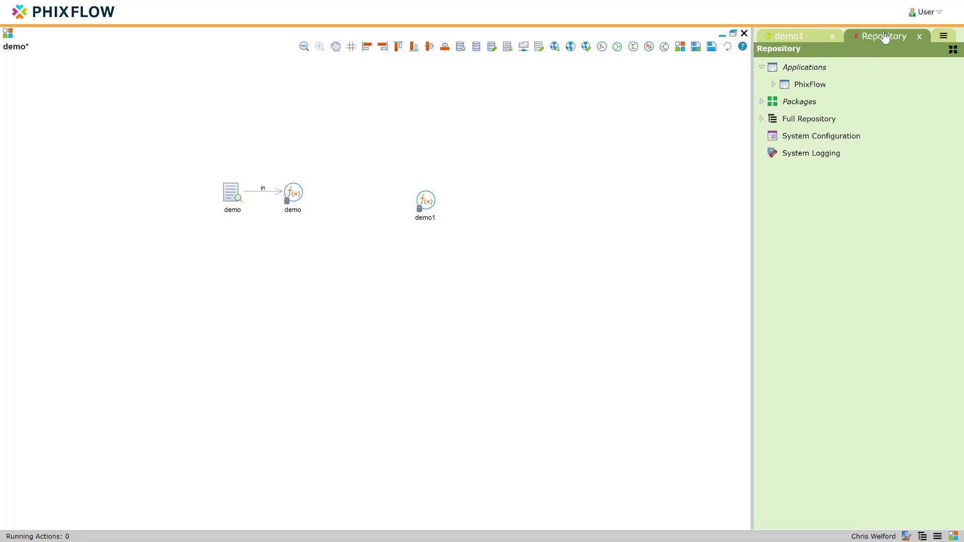
click(944, 38)
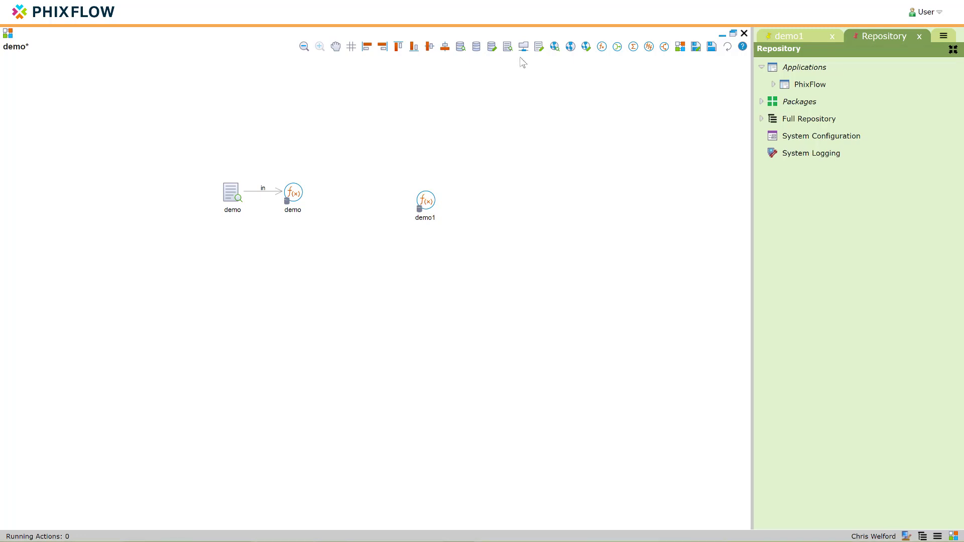
Step: Show the demo1 stream's data in its demo1 view and open that stream view's configuration
click(428, 201)
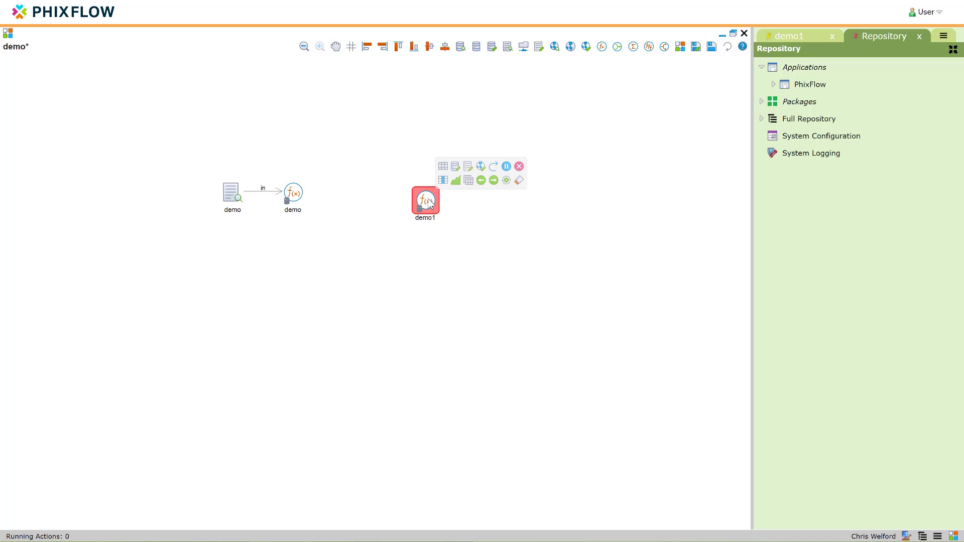
click(457, 182)
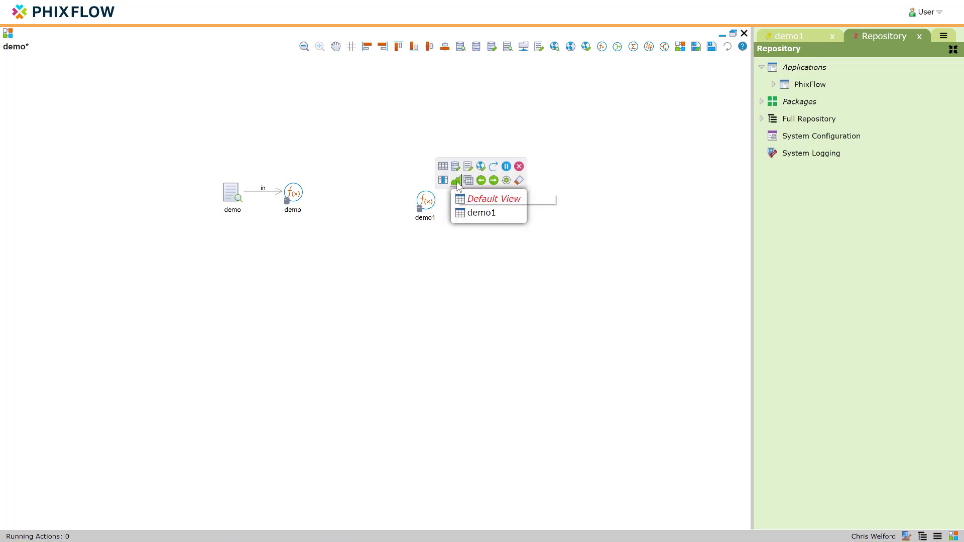
click(480, 213)
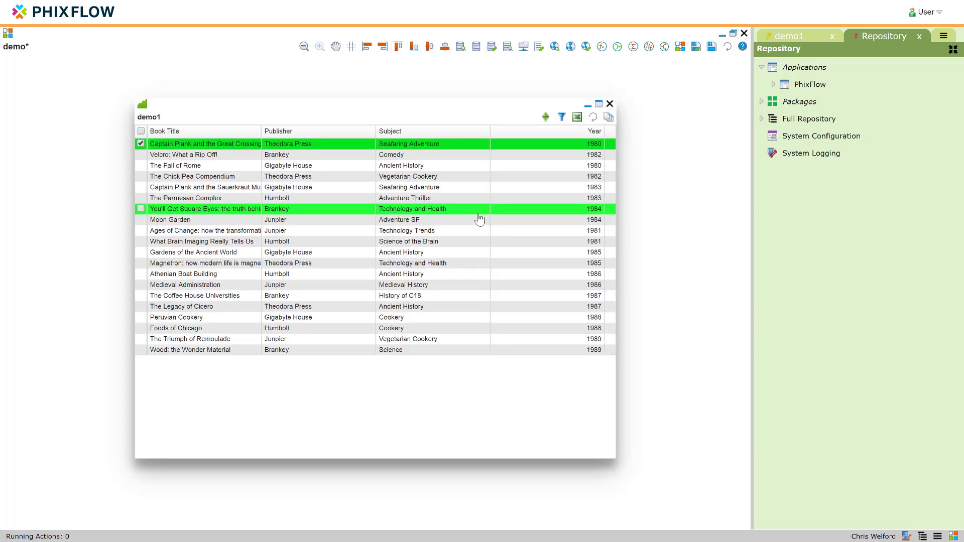
right_click(478, 213)
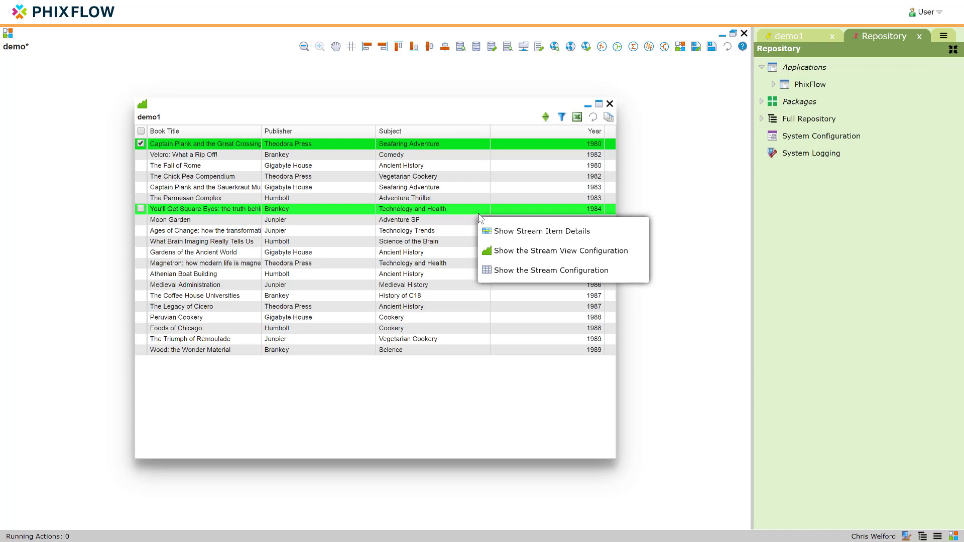
click(518, 251)
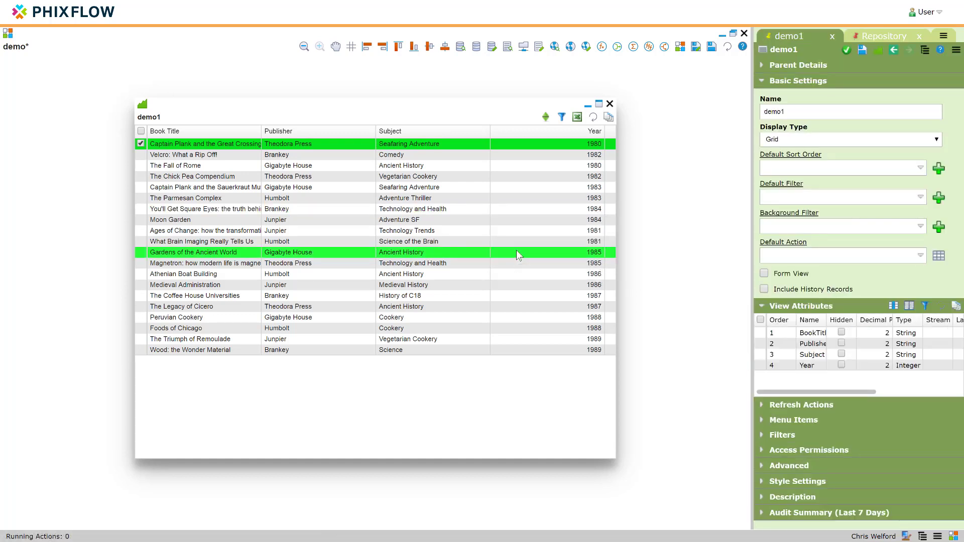
Step: Open the BookTitle view attribute and its underlying stream attribute, and close the view attribute's settings
click(807, 334)
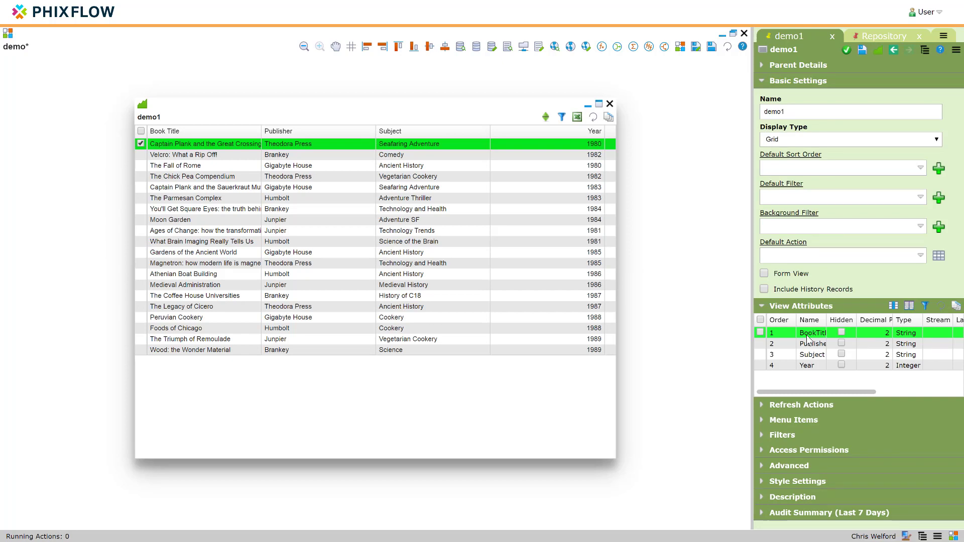
double_click(806, 335)
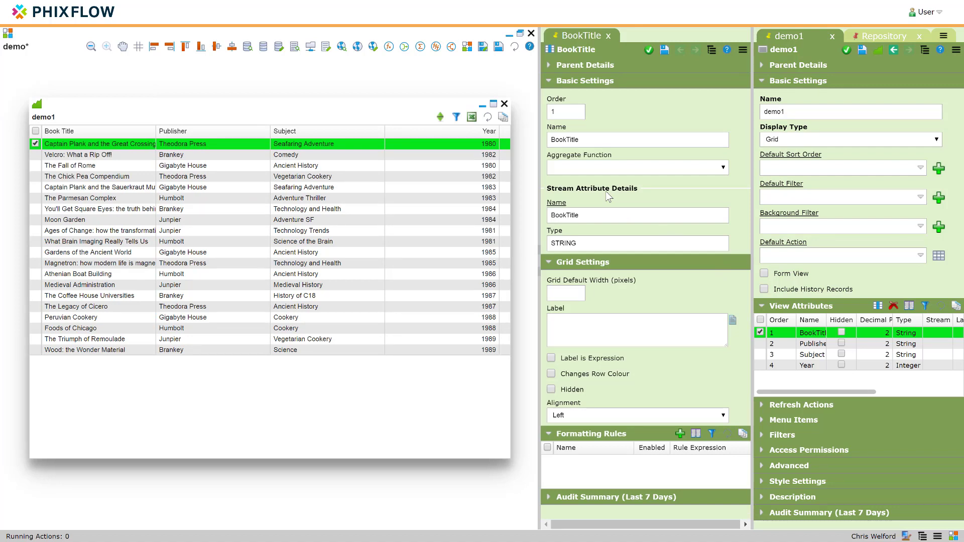
click(558, 204)
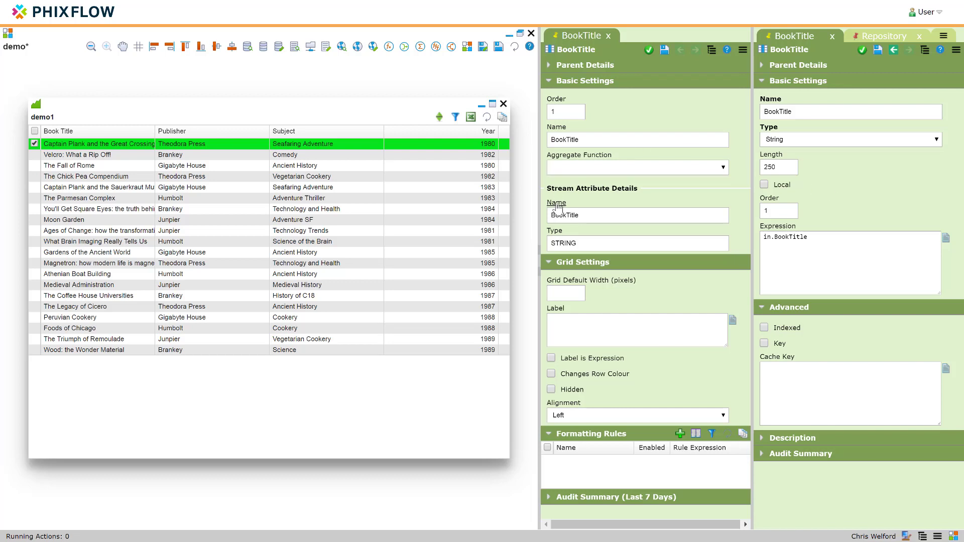
click(608, 38)
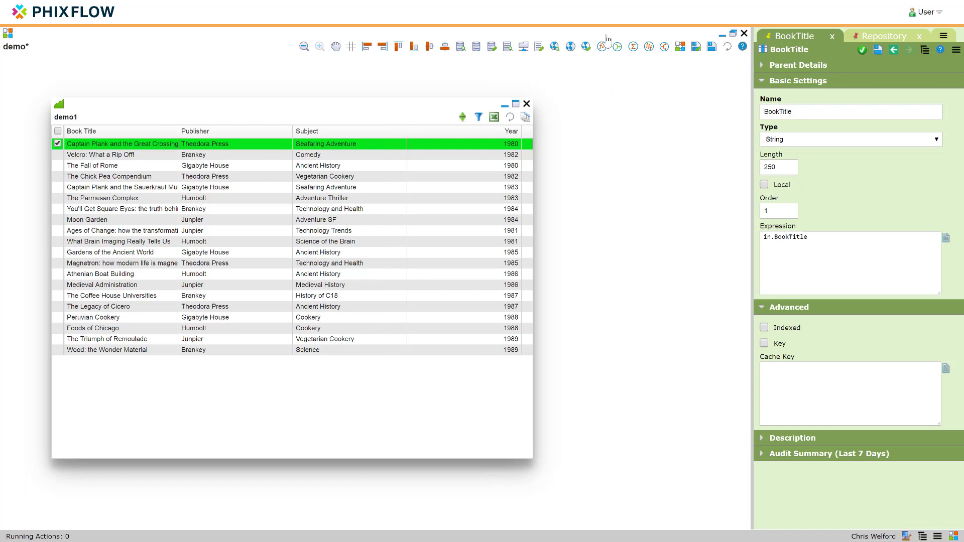
Step: Create a new filter named Theodora for the demo1 view
click(482, 120)
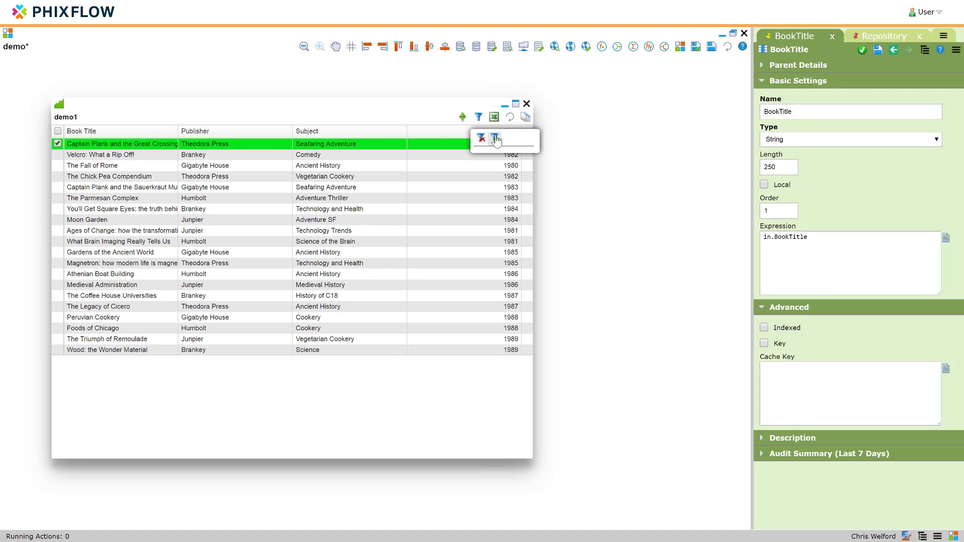
click(495, 139)
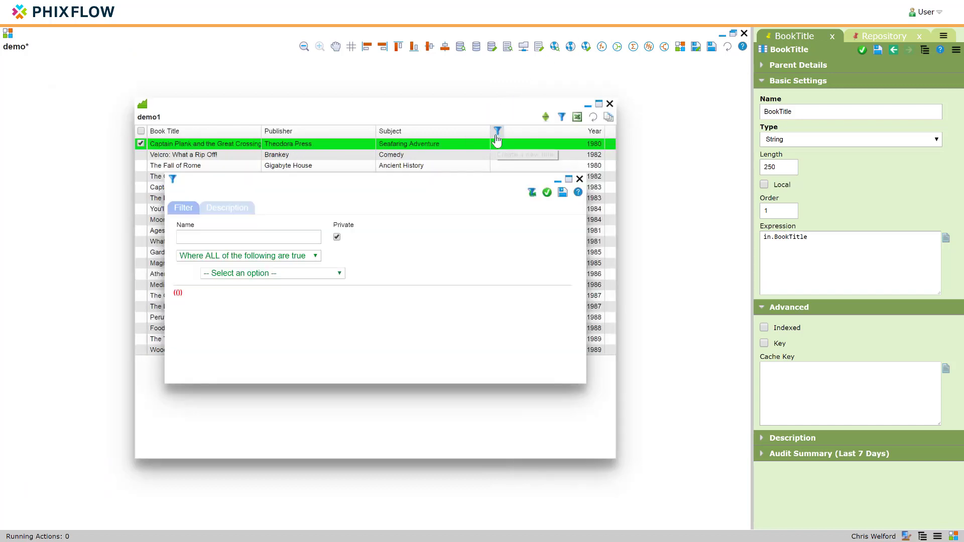
click(230, 237)
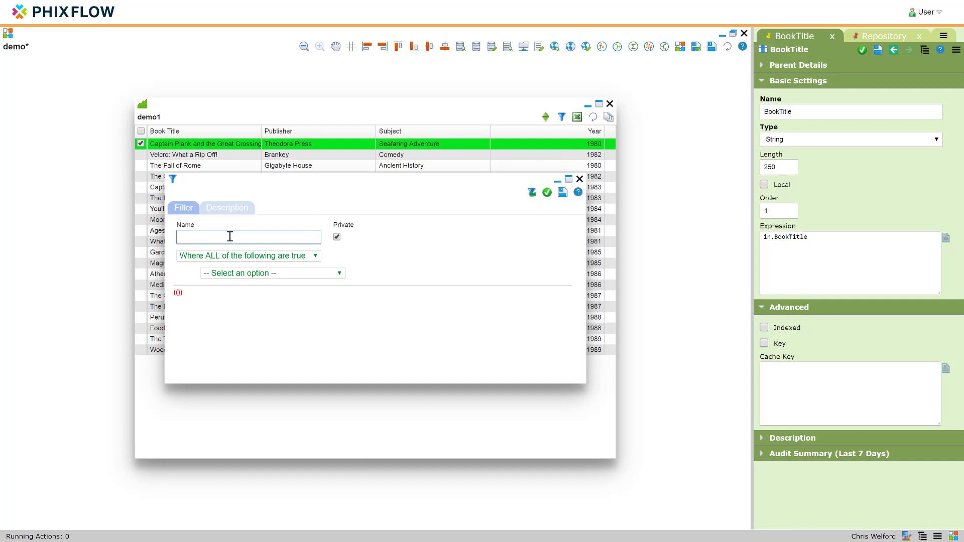
text(Theor)
key(BackSpace)
text(dora)
Step: Make the filter require all conditions, add the condition Publisher contains "Theo", and apply it to the view
click(227, 256)
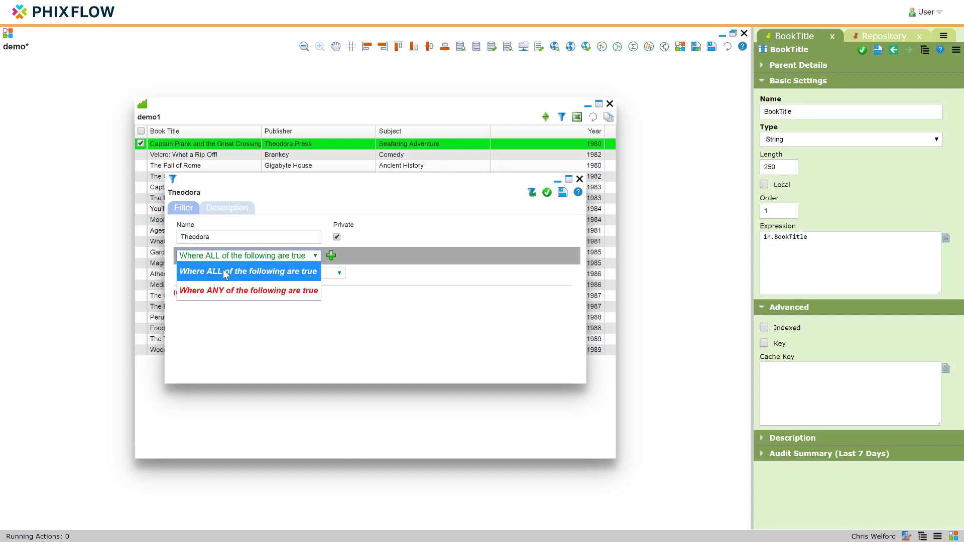
click(226, 274)
click(251, 275)
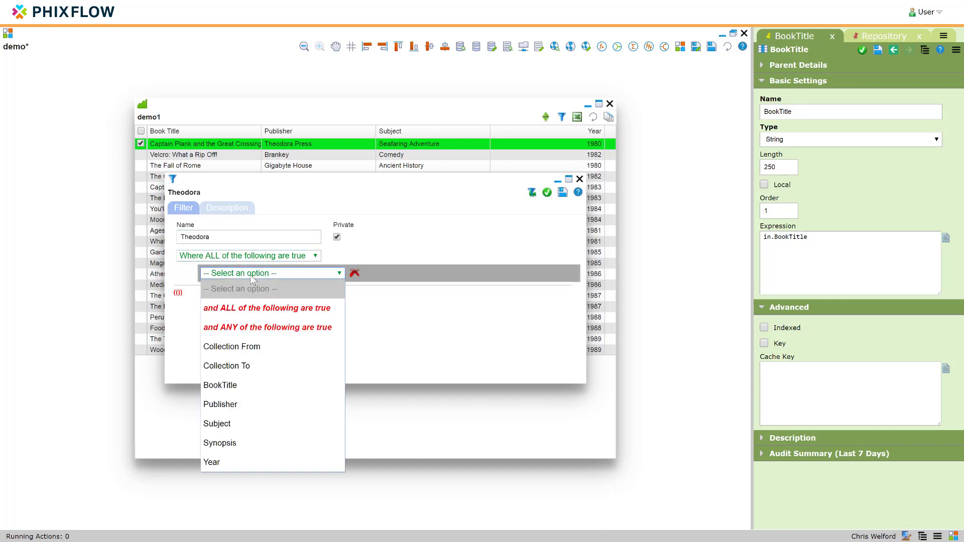
click(236, 403)
click(442, 272)
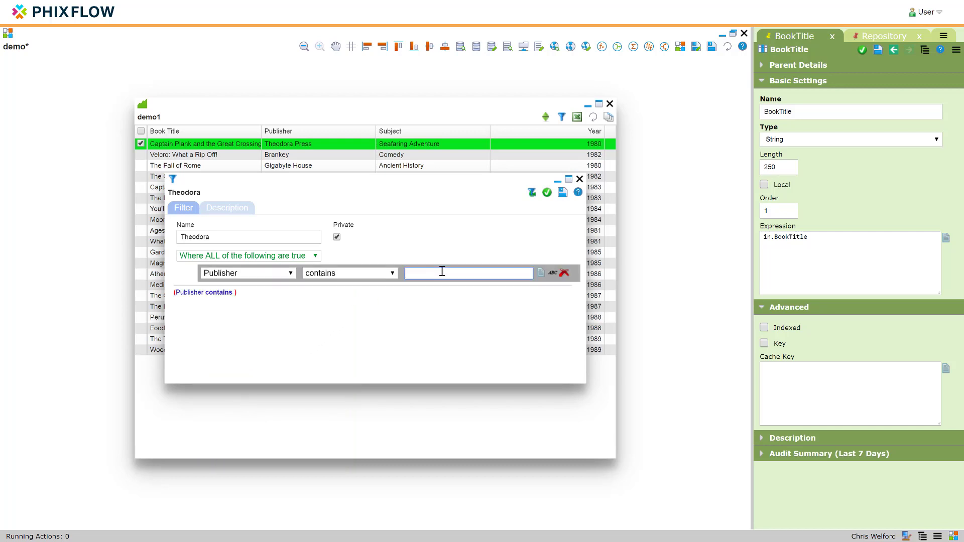
text(Theo)
click(547, 192)
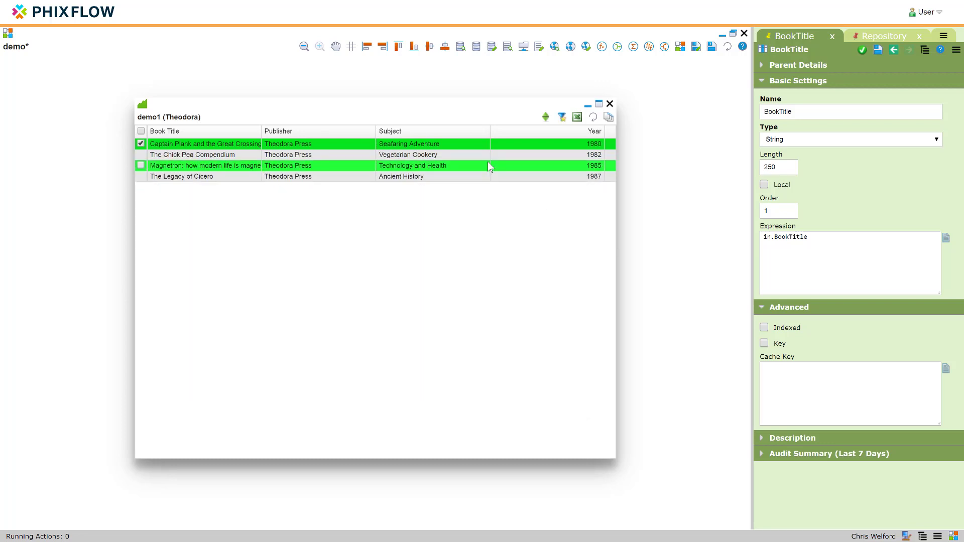
Step: Save Theodora as the default filter in the demo1 view's configuration and open that filter's details
right_click(490, 167)
click(528, 201)
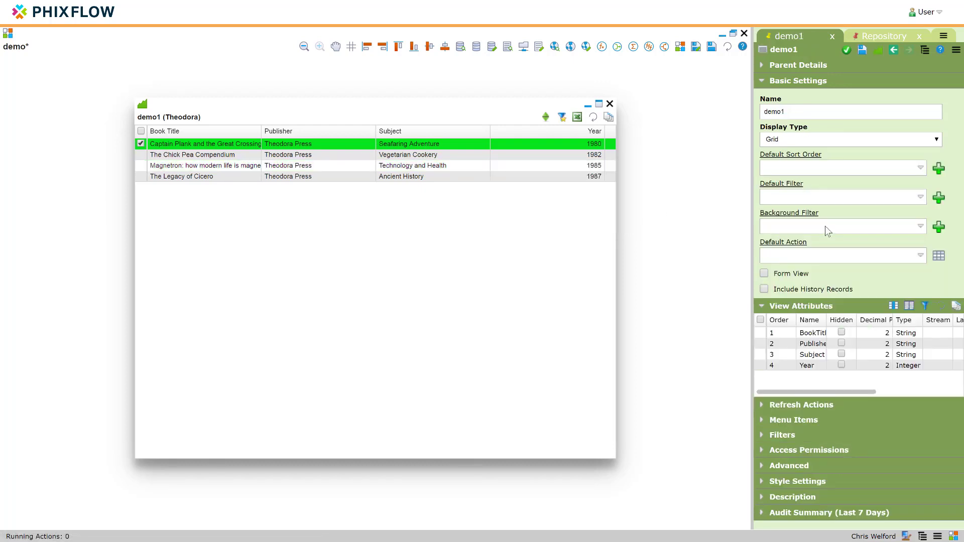
click(818, 199)
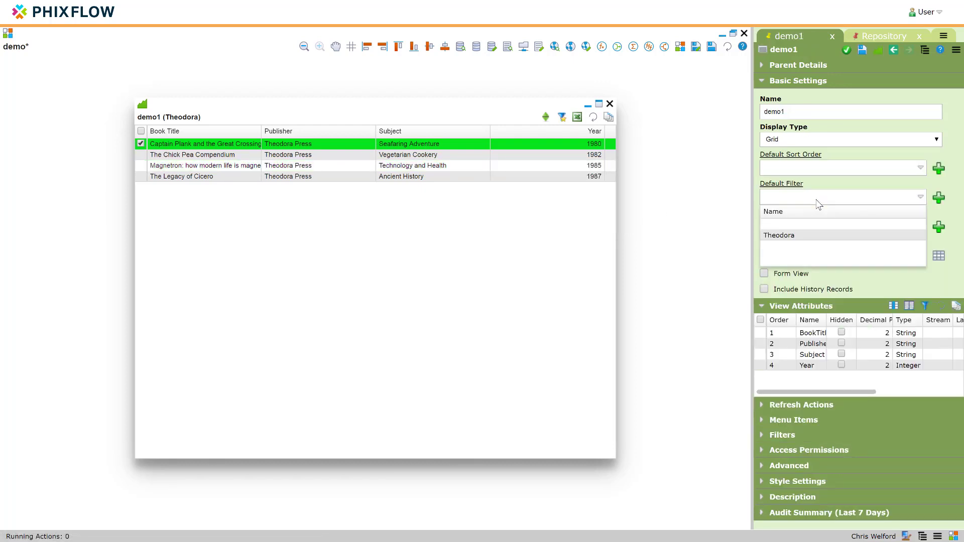
click(795, 236)
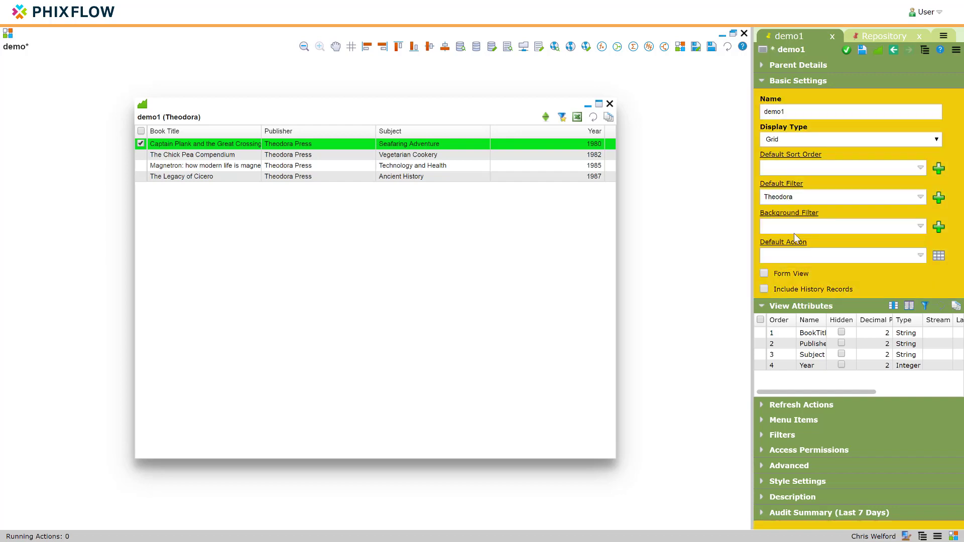
click(862, 52)
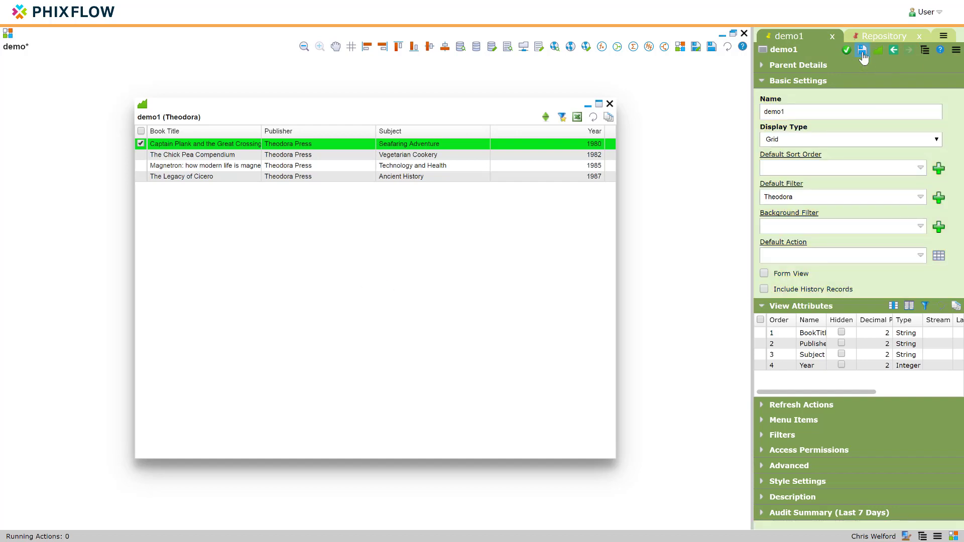
click(791, 187)
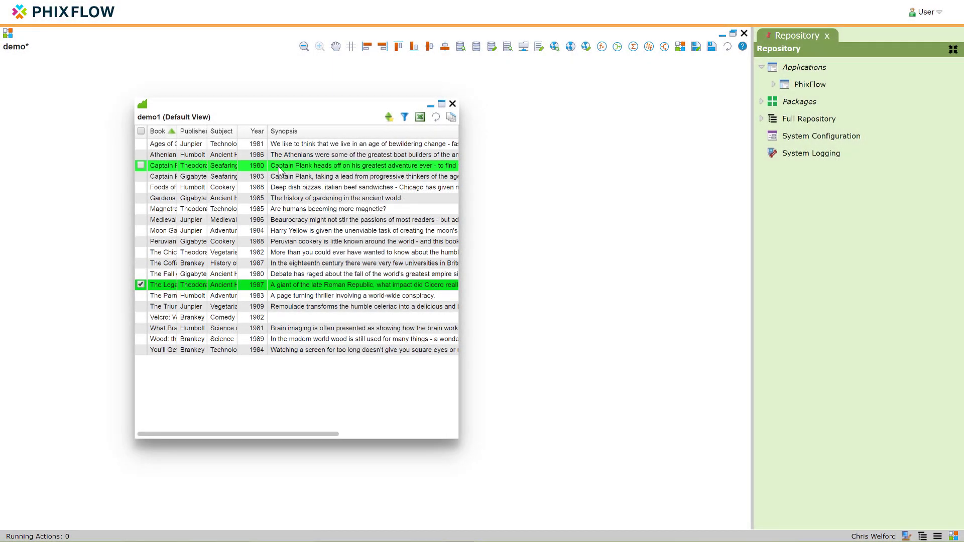
Step: Open the demo1 stream's configuration from the data grid of its Default View
right_click(312, 221)
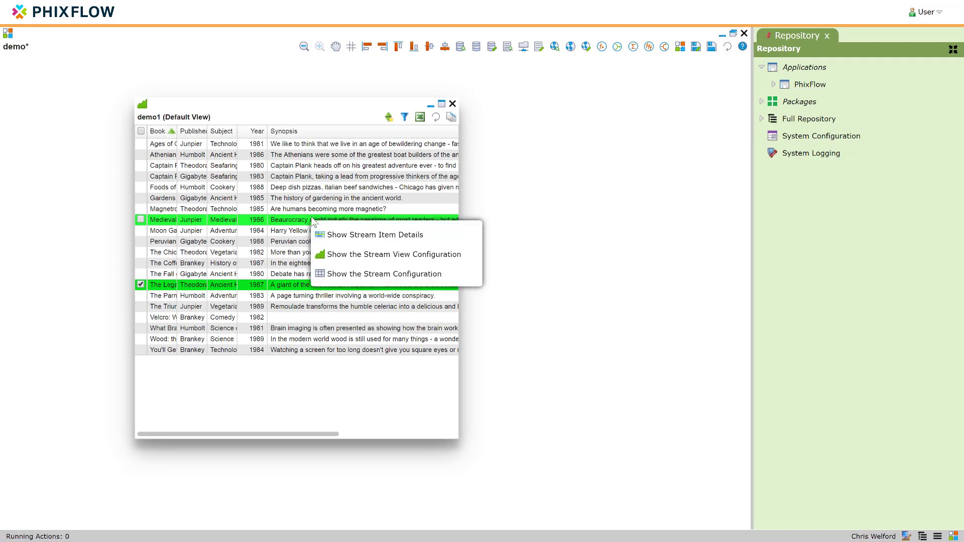
click(357, 275)
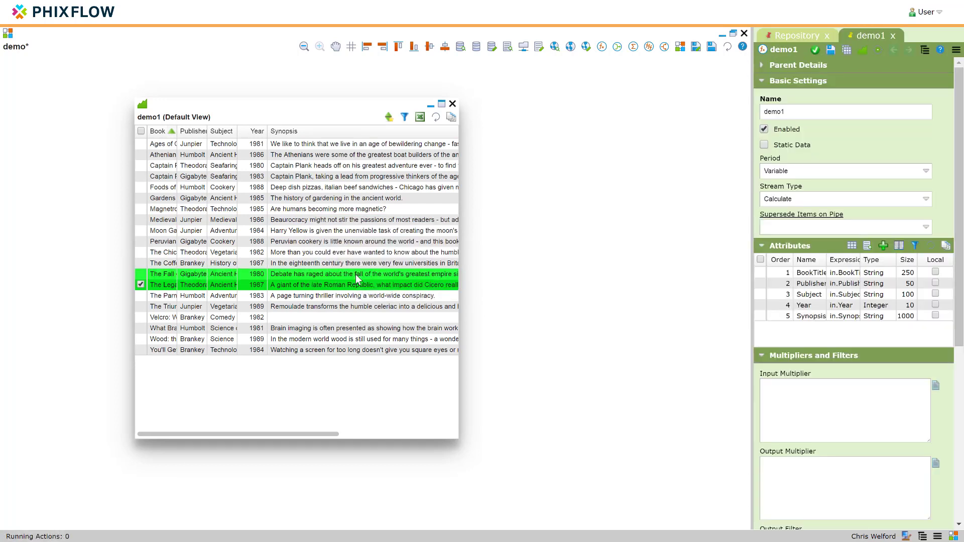
Step: Freeze the Publisher column in the Default View grid to test horizontal scrolling, and unfreeze all columns
right_click(200, 135)
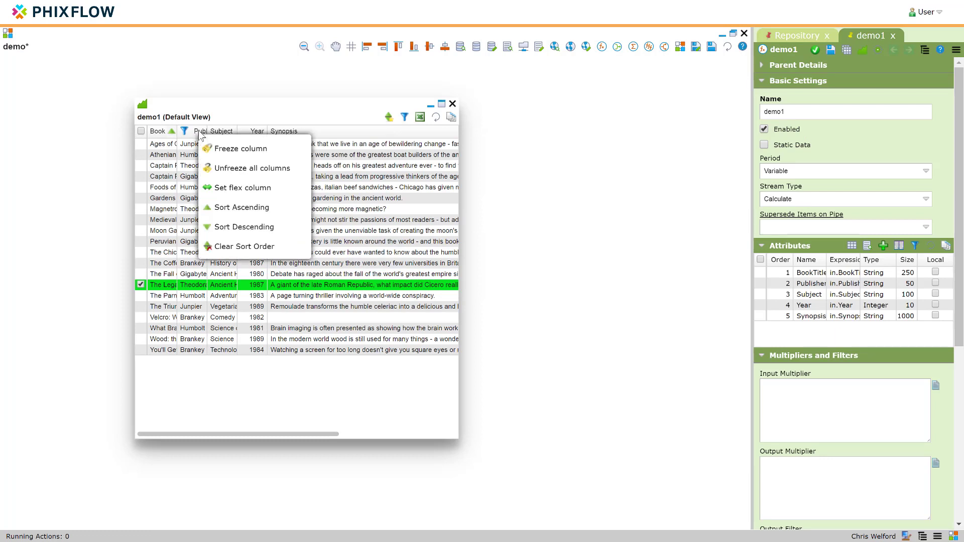
click(230, 148)
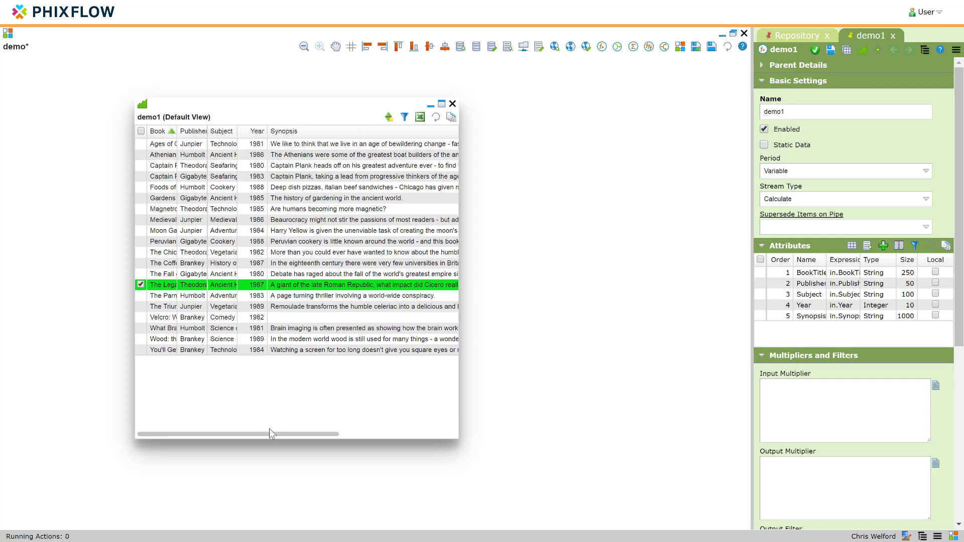
drag(270, 434, 243, 422)
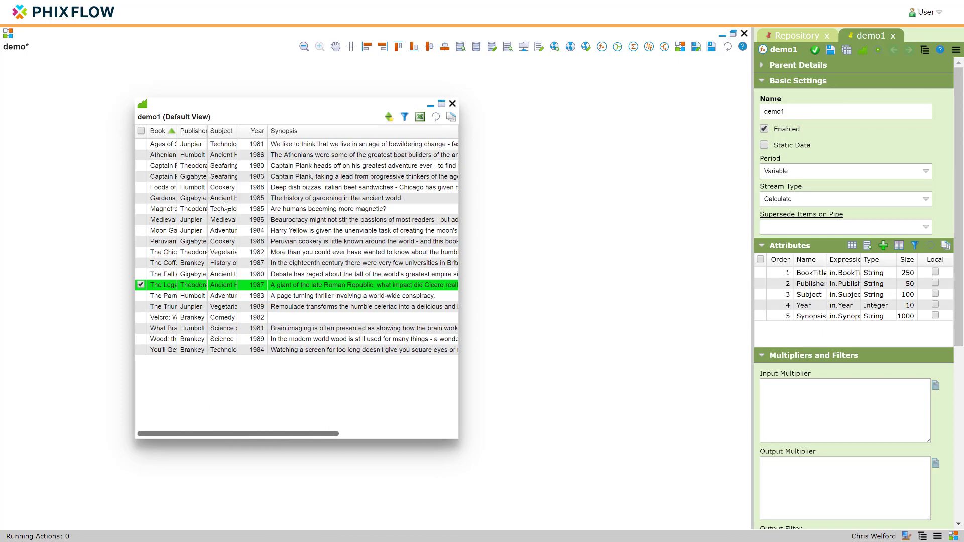
click(203, 132)
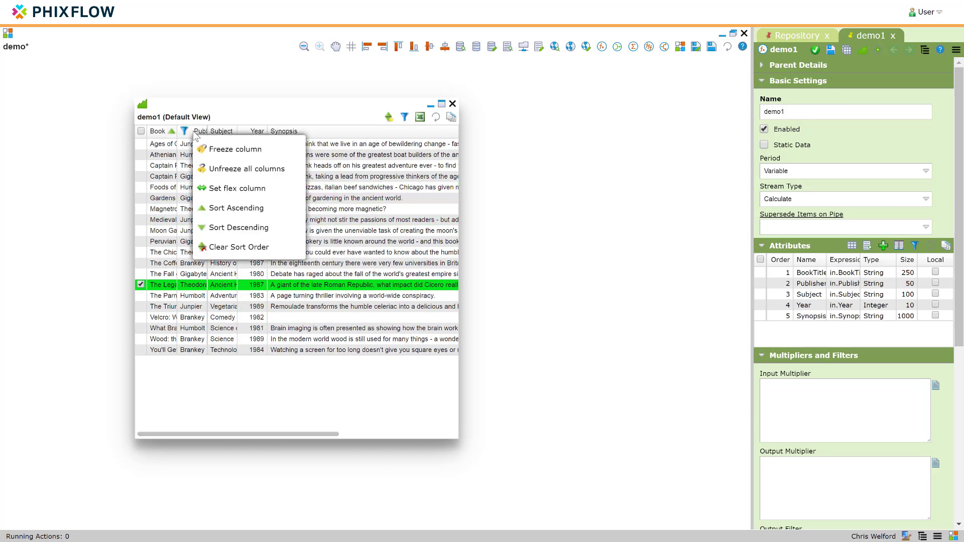
click(237, 166)
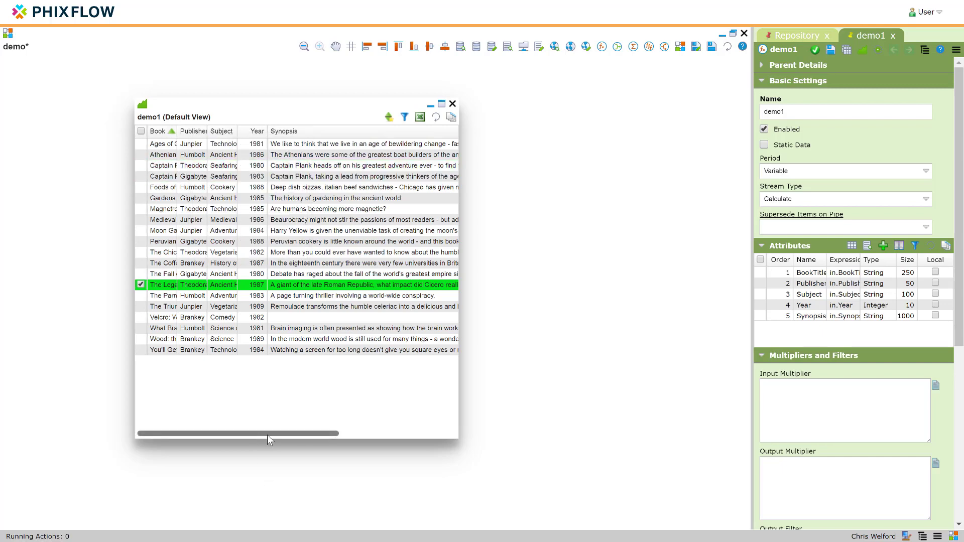
drag(266, 434, 133, 416)
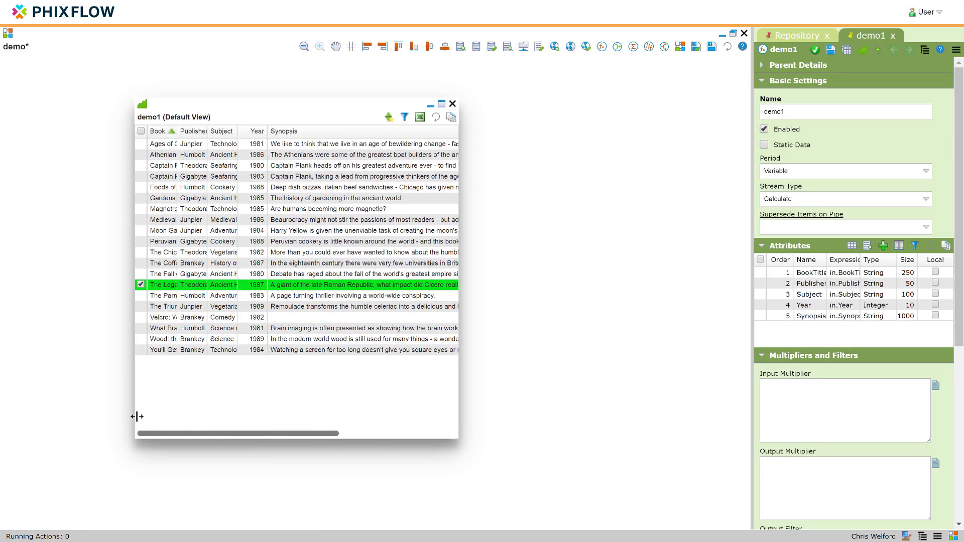
Step: Check the Publisher column's options, and maximise and restore the Default View window to compare how its columns resize
click(196, 133)
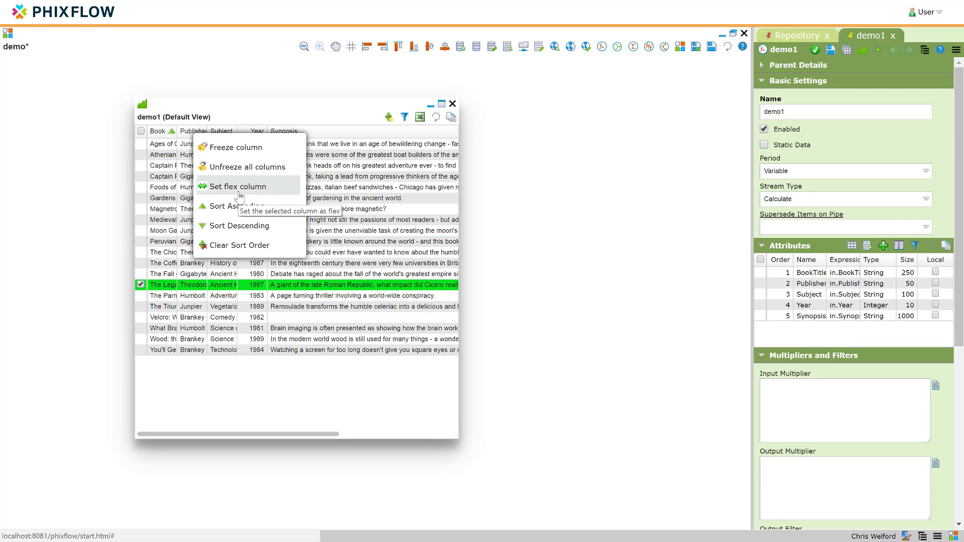
click(442, 104)
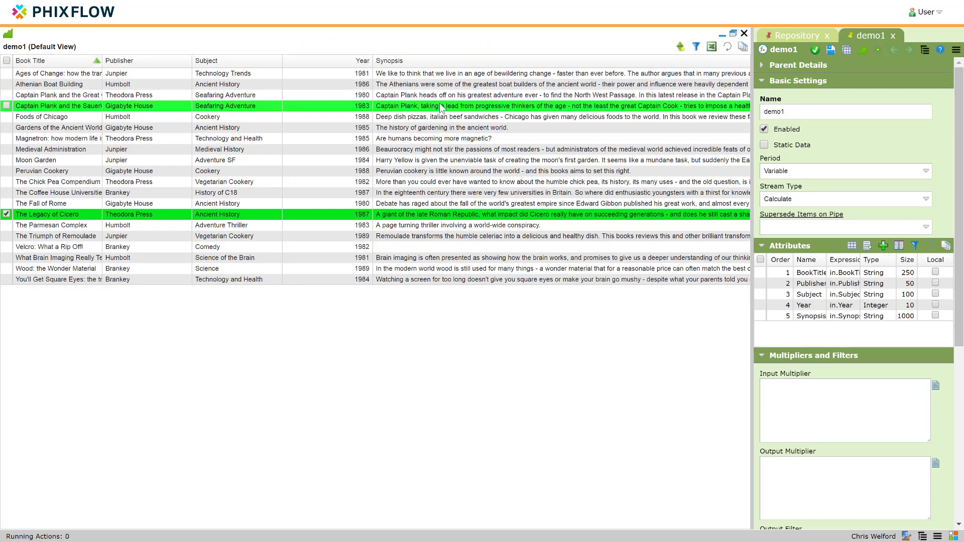
click(734, 34)
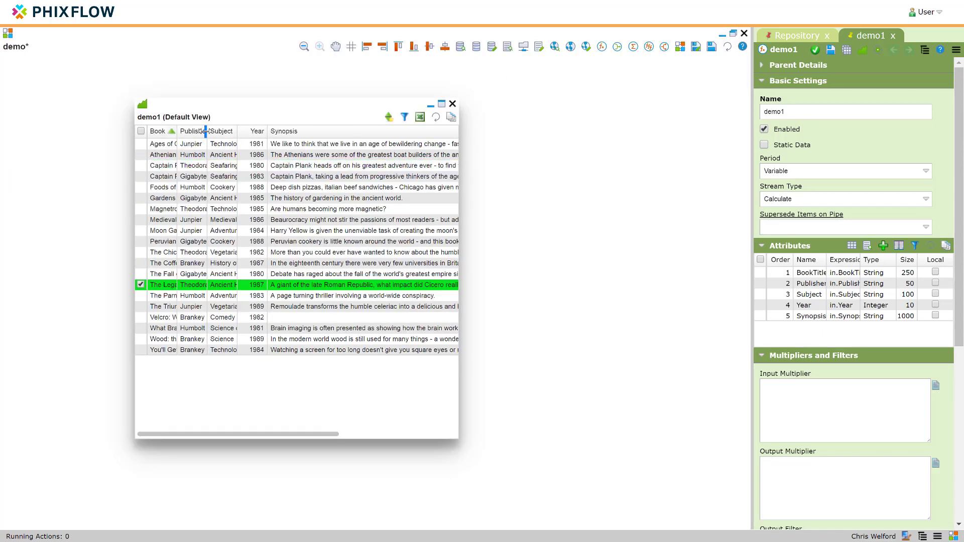
Step: Narrow the Publisher column to a fixed width, and maximise and restore the Default View window to test its resizing
drag(207, 131, 192, 135)
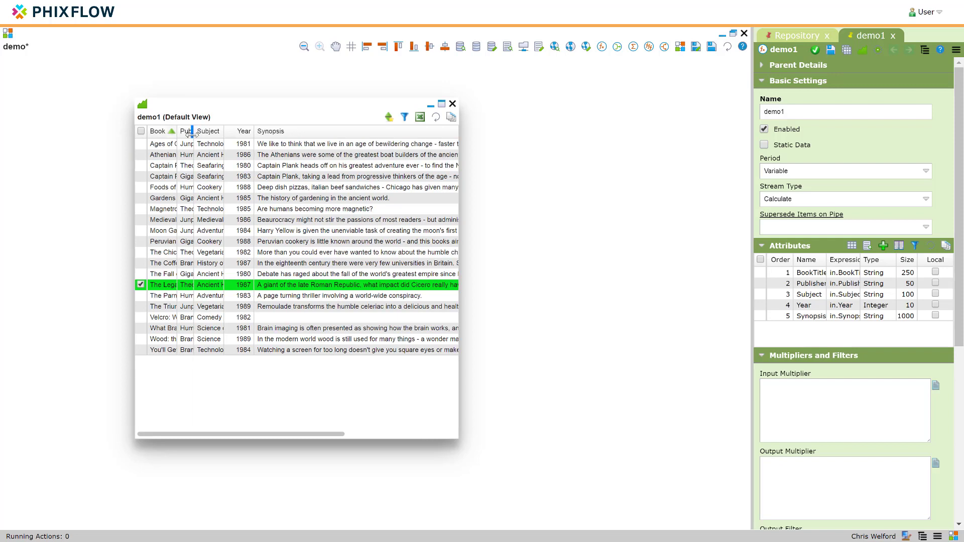
click(441, 104)
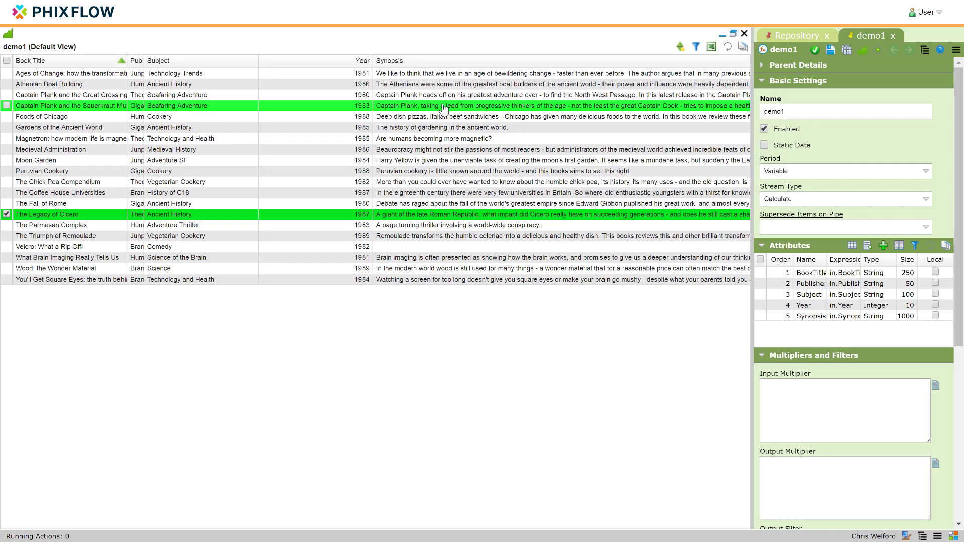
click(734, 33)
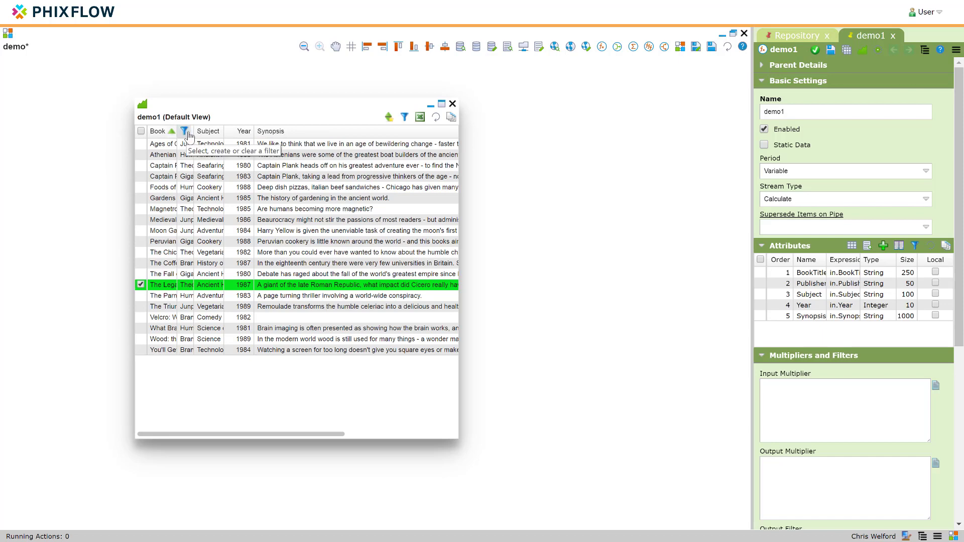
Step: Set Publisher as a flex column, and maximise and restore the Default View window to test it
right_click(189, 135)
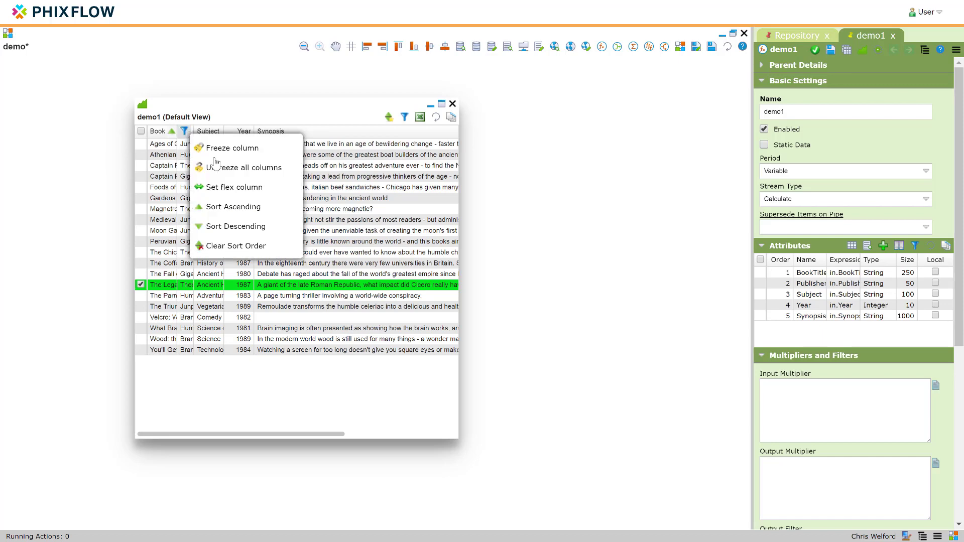
click(232, 188)
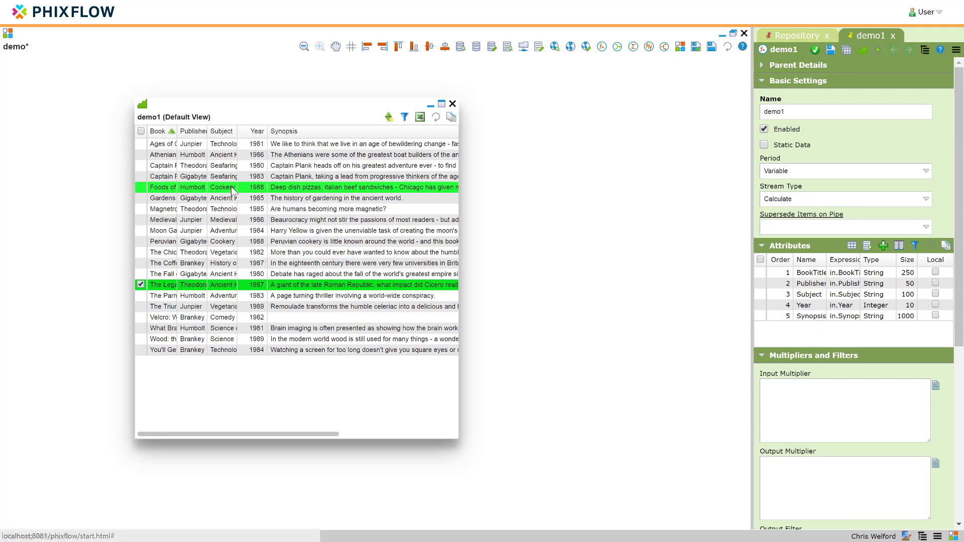
click(442, 104)
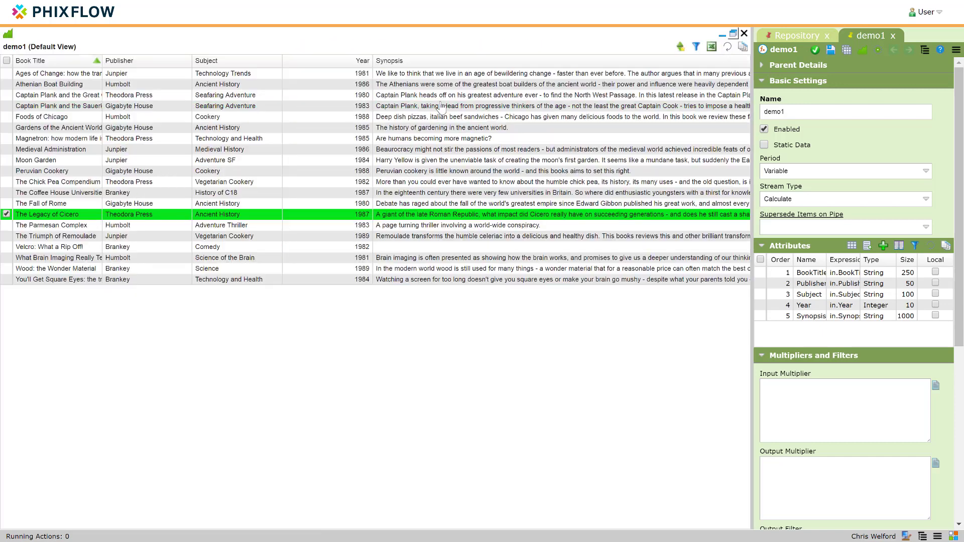
click(733, 34)
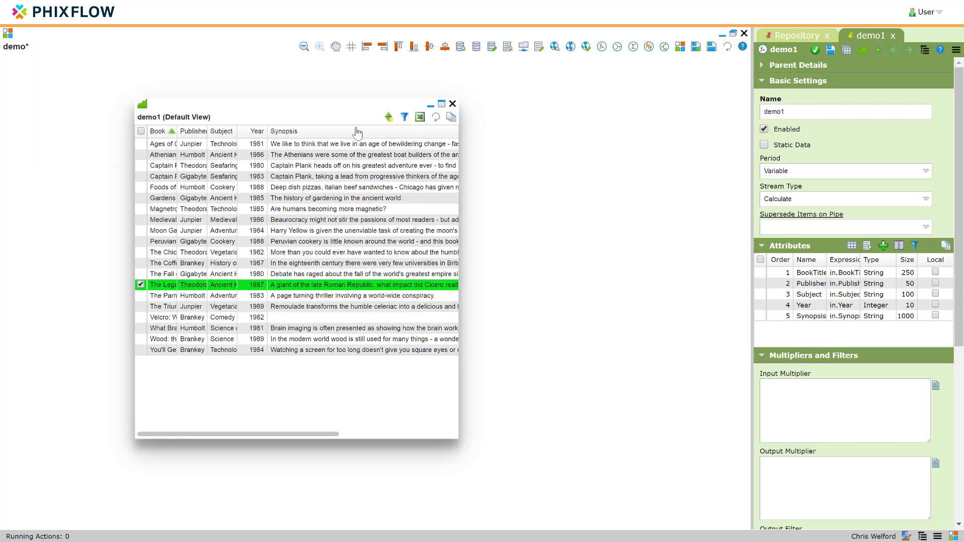
Step: Sort the Default View grid by Publisher in ascending order and switch the sort to descending
right_click(199, 135)
click(229, 209)
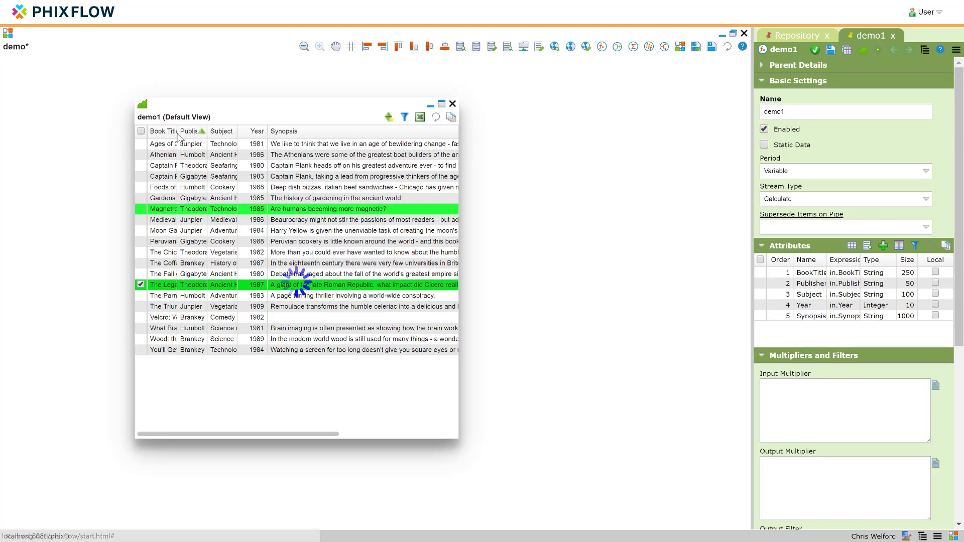
right_click(191, 135)
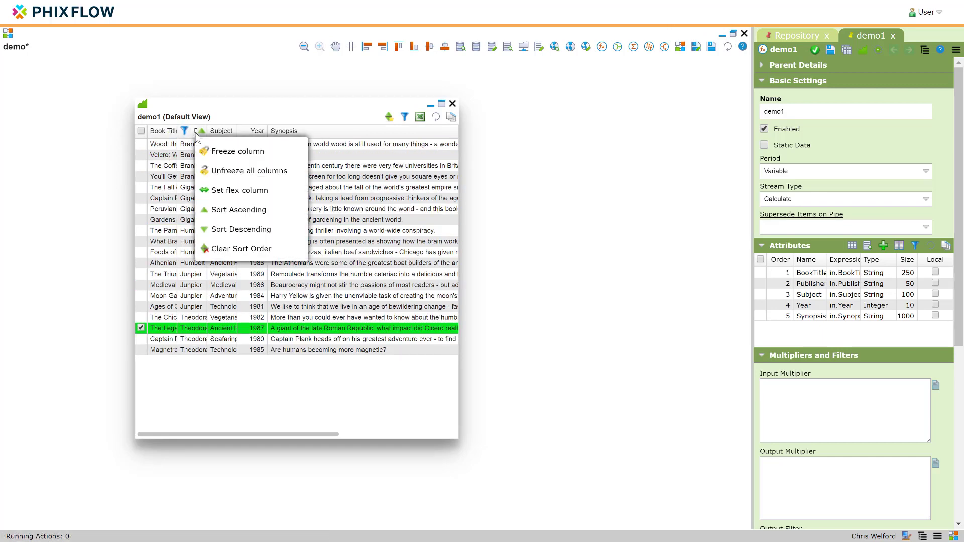
click(232, 229)
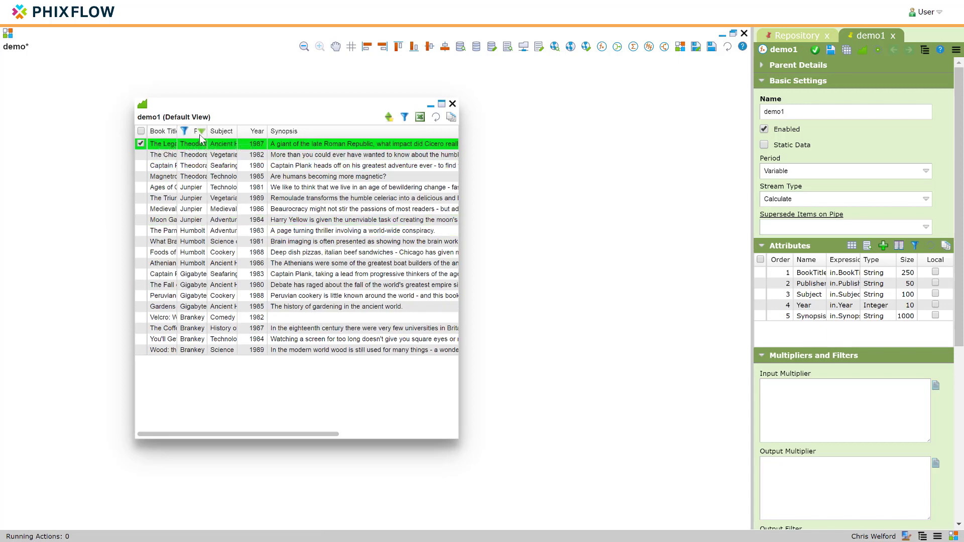
Step: Try to filter the Publisher column for values containing "theo"
click(185, 132)
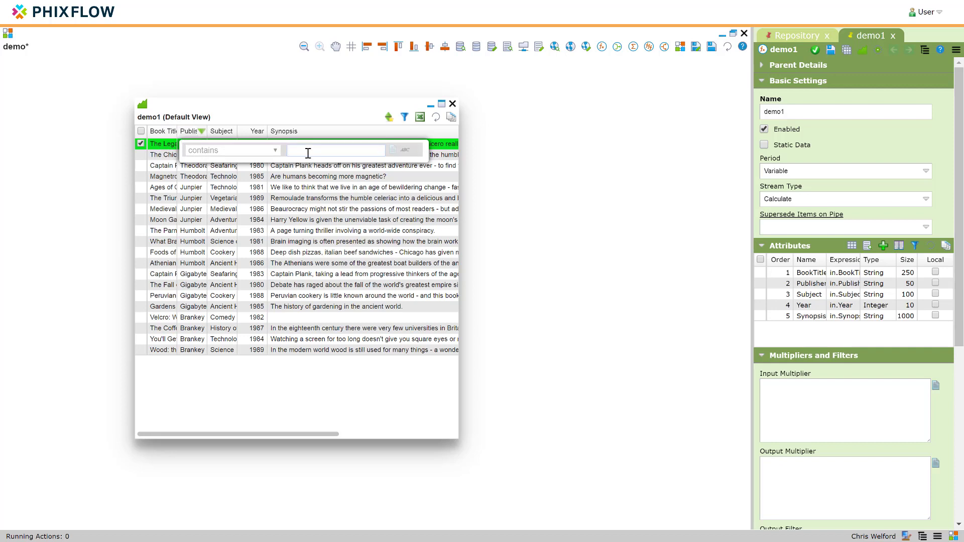
text(theo)
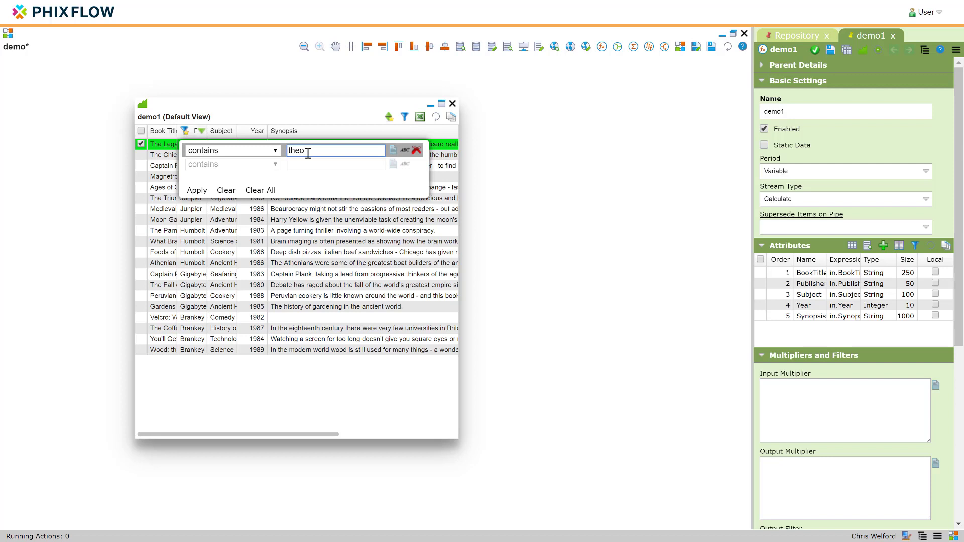
key(Return)
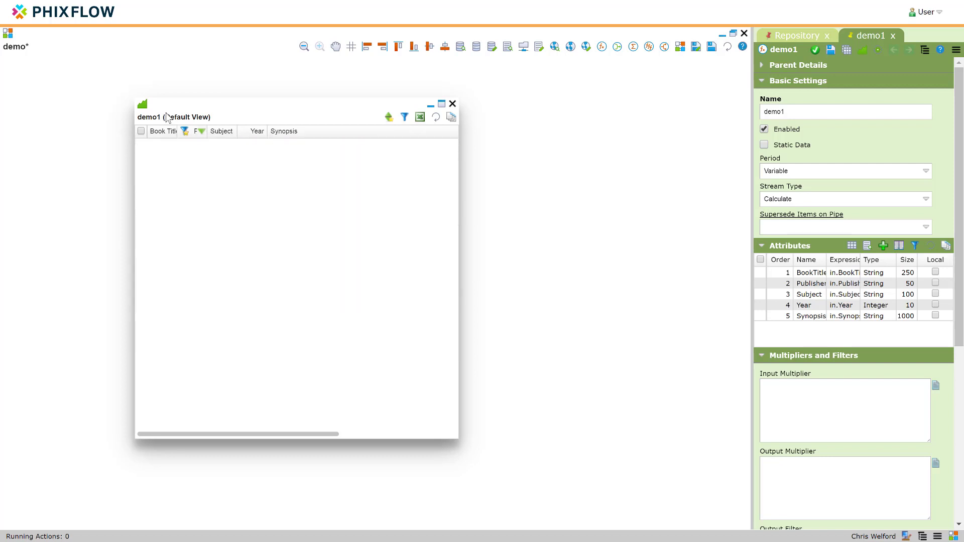
Step: Set the Publisher column's contains filter to "Theo" with a capital T and apply it
click(185, 131)
click(293, 150)
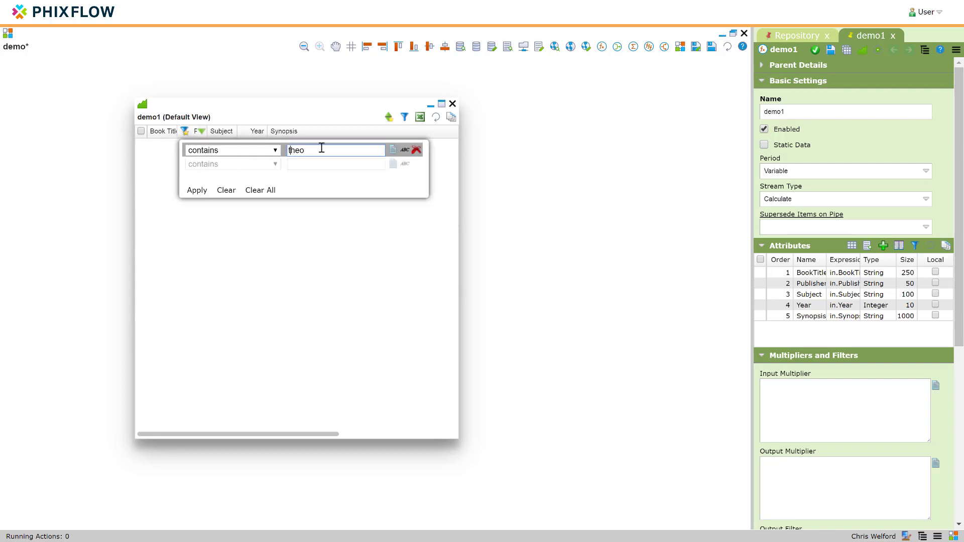
key(BackSpace)
text(T)
key(Return)
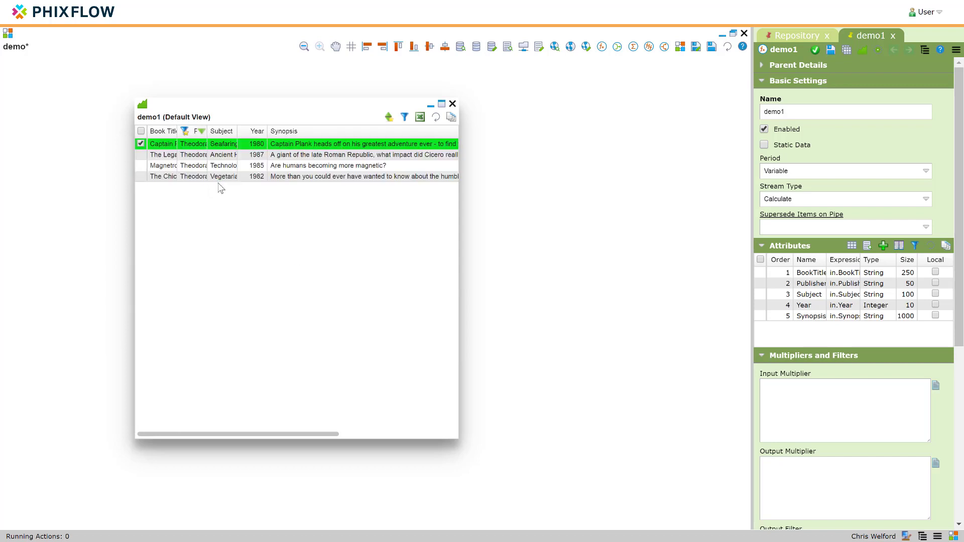
Step: Widen the Subject column and filter it for values containing "Sea"
drag(238, 131, 265, 134)
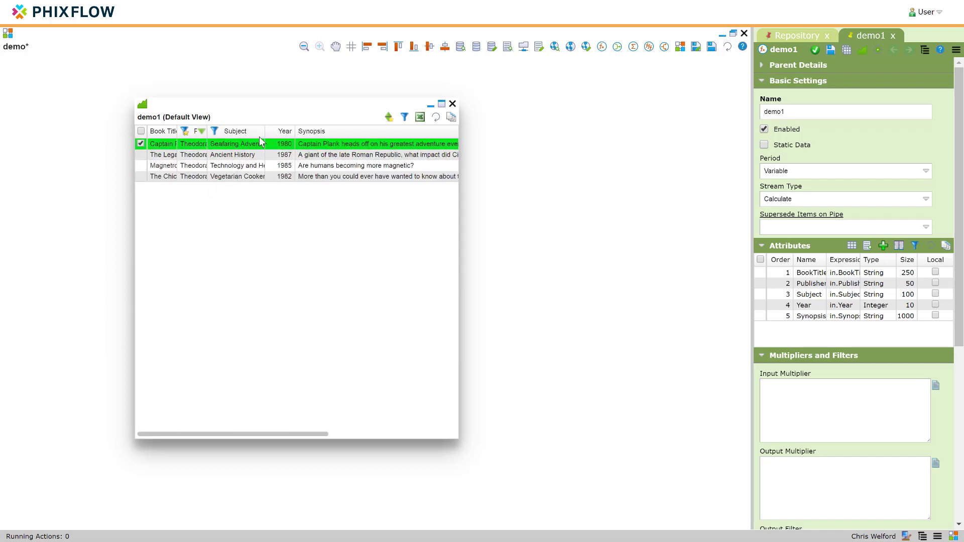
click(215, 131)
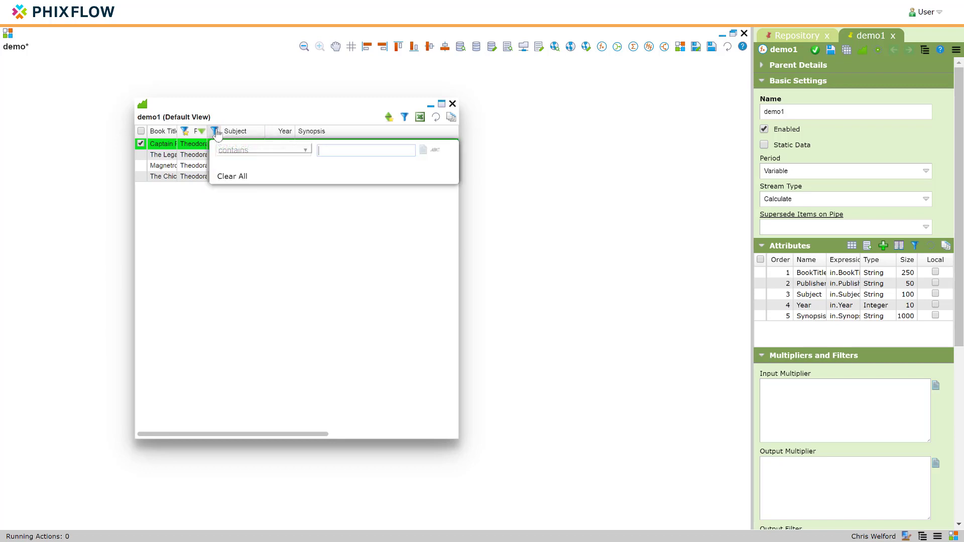
click(331, 151)
text(se)
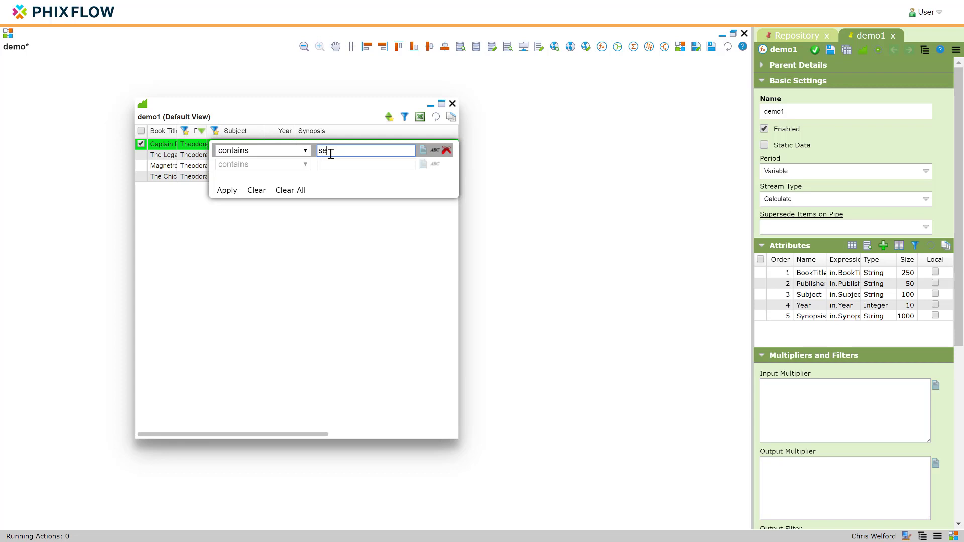
key(BackSpace)
key(BackSpace)
text(Sea)
key(Return)
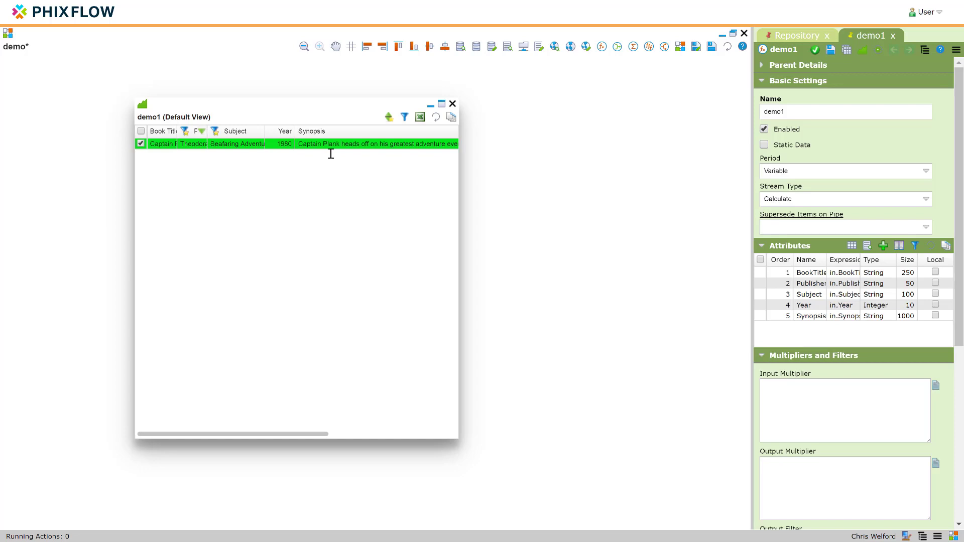
Step: Rearrange the columns of the demo1 view into the order Book Title, Year, Publisher, Subject
click(214, 133)
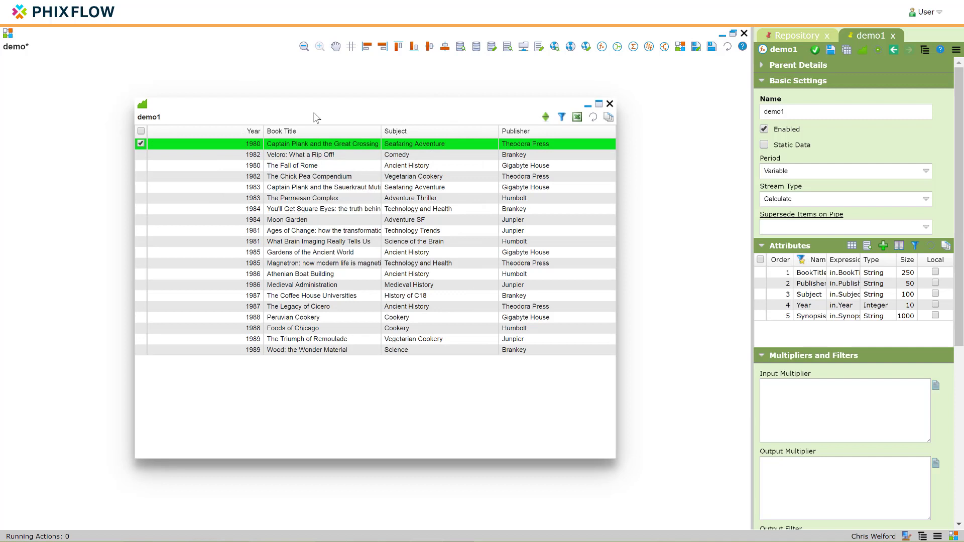
click(209, 128)
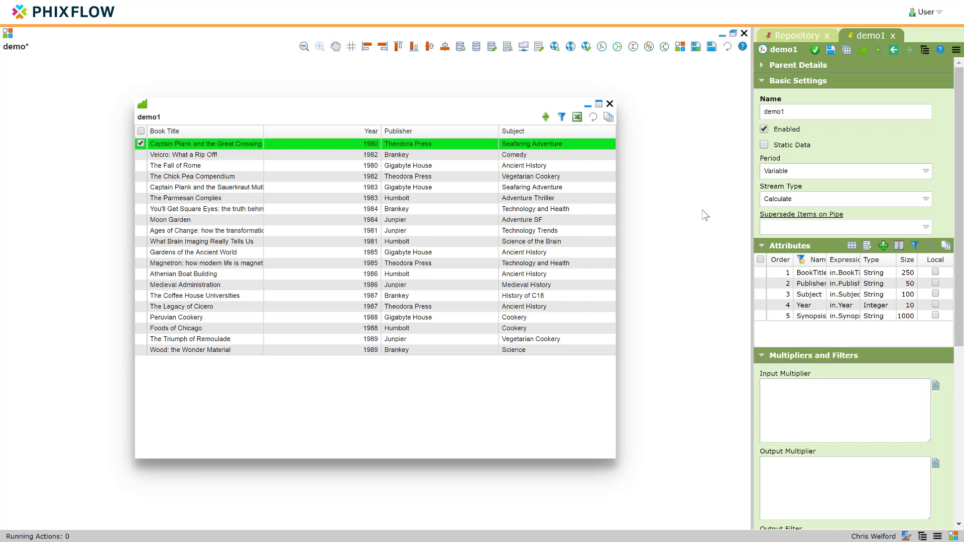
Step: Filter the demo1 stream's attributes list for names containing "book"
click(801, 259)
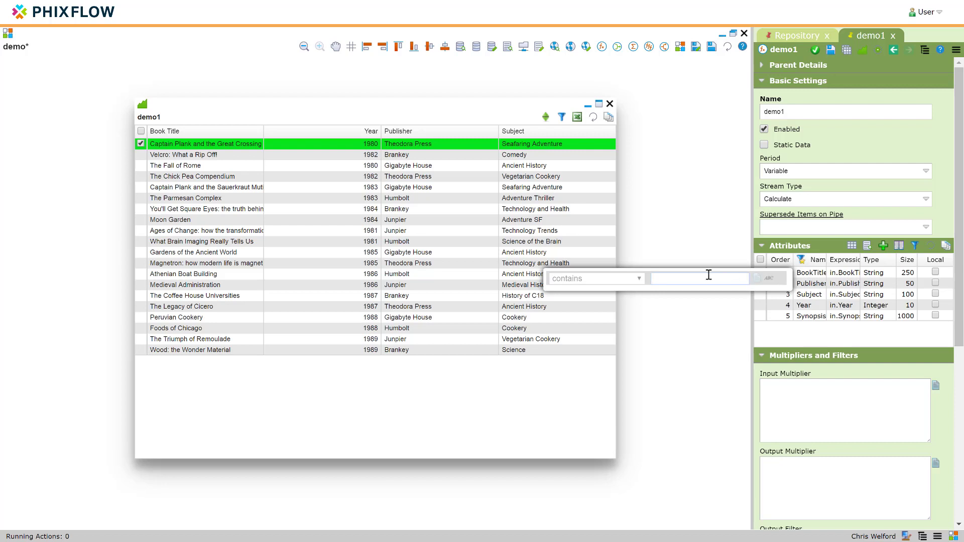
text(book)
key(Return)
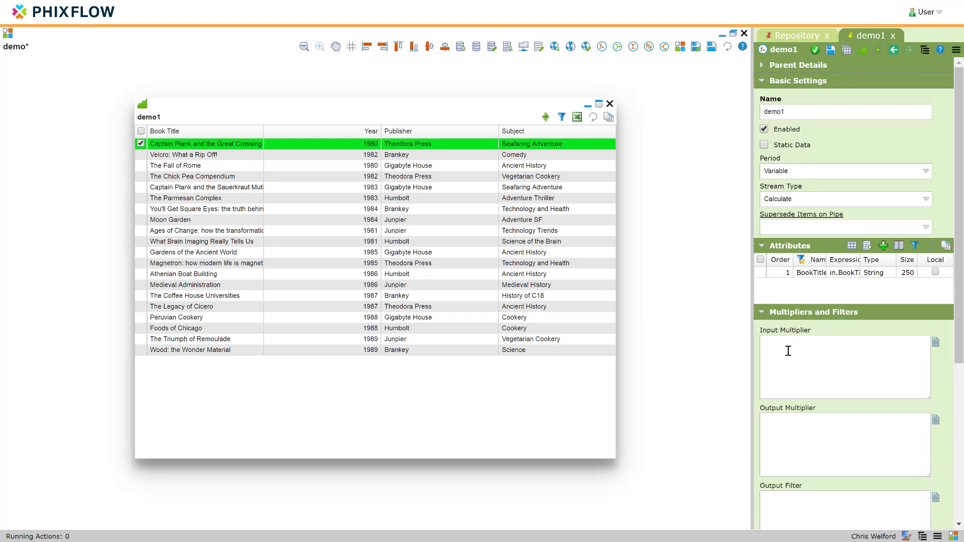
Step: Enter the expression do ( debug(1), 1 ) as demo1's Input Multiplier, laid out over four lines with its inner lines indented
click(788, 351)
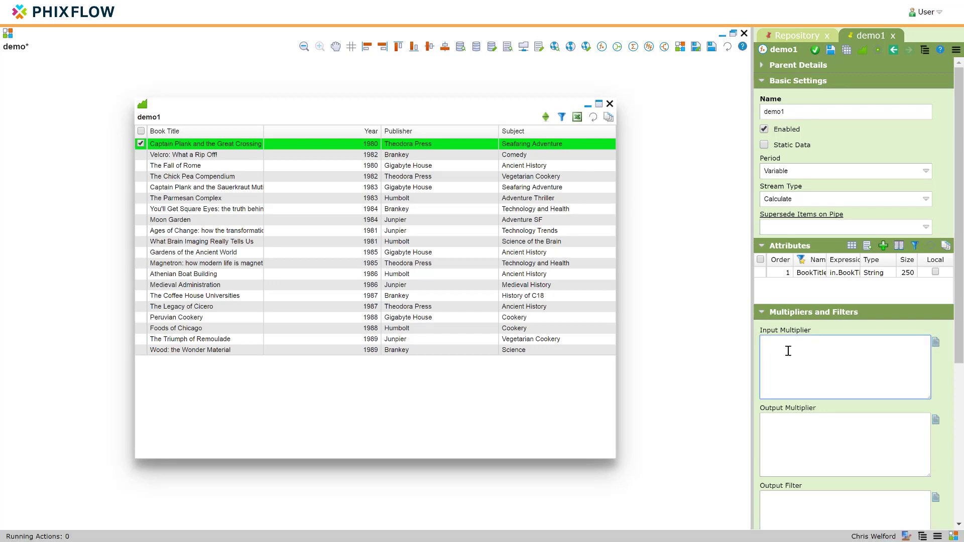
text(do ( )
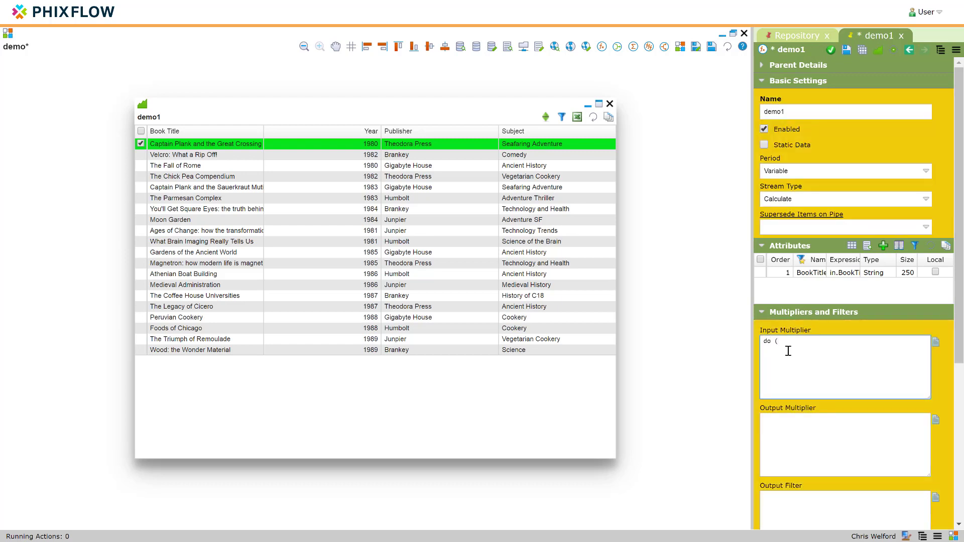
text(debug(1), 1,)
key(Return)
drag(773, 356, 758, 348)
key(Tab)
key(Tab)
key(shift+Tab)
click(826, 369)
key(BackSpace)
text())
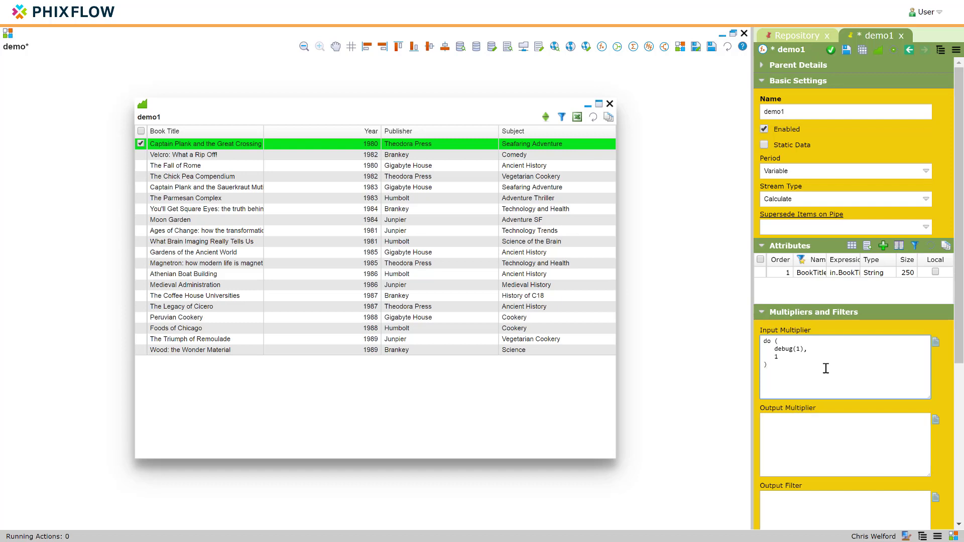